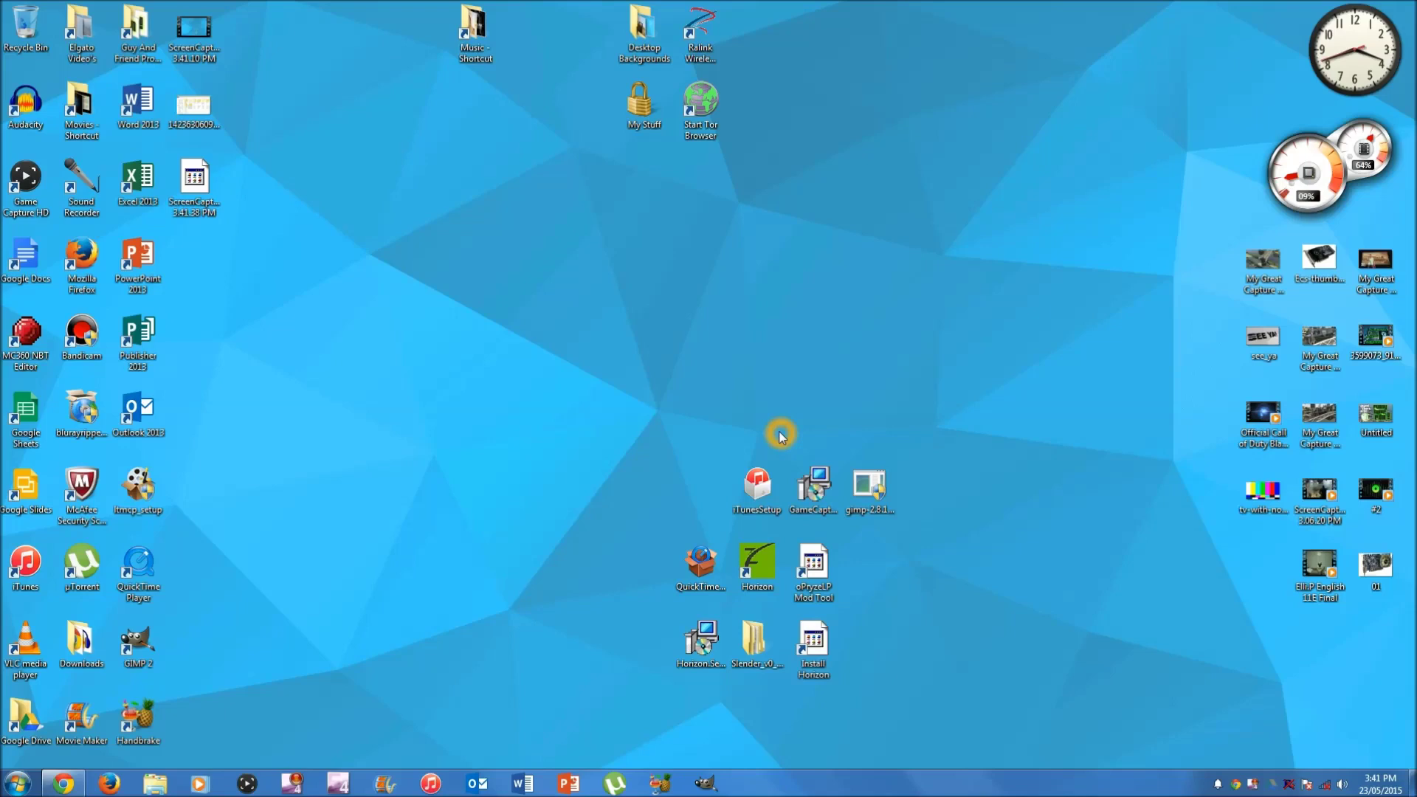
Step: Open the properties of System Hard Drive (C:) from the computer's drive list and start Disk Cleanup for it
{"action": "key", "text": "super+e"}
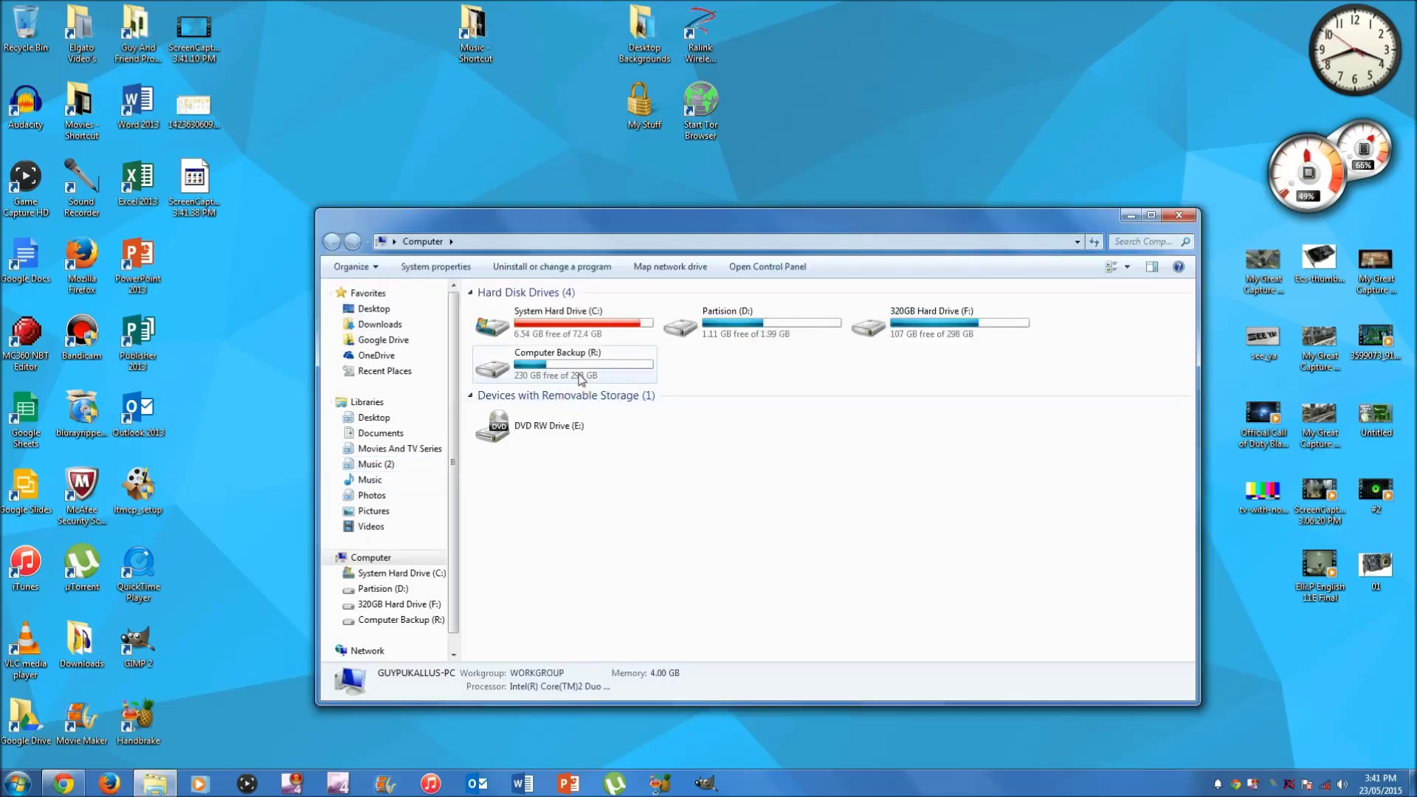
{"action": "left_click", "coordinate": [598, 328]}
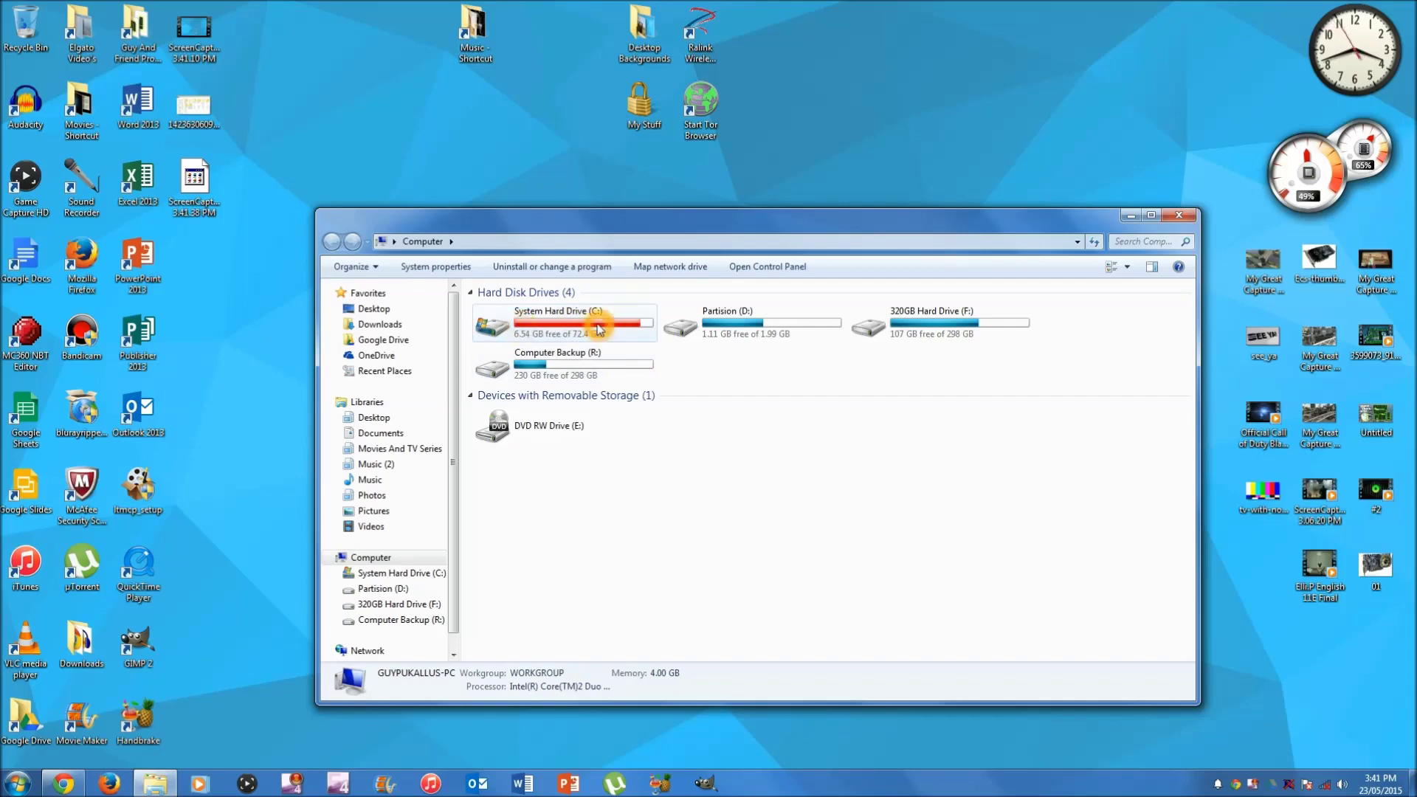
{"action": "left_click", "coordinate": [483, 330]}
{"action": "left_click", "coordinate": [580, 331]}
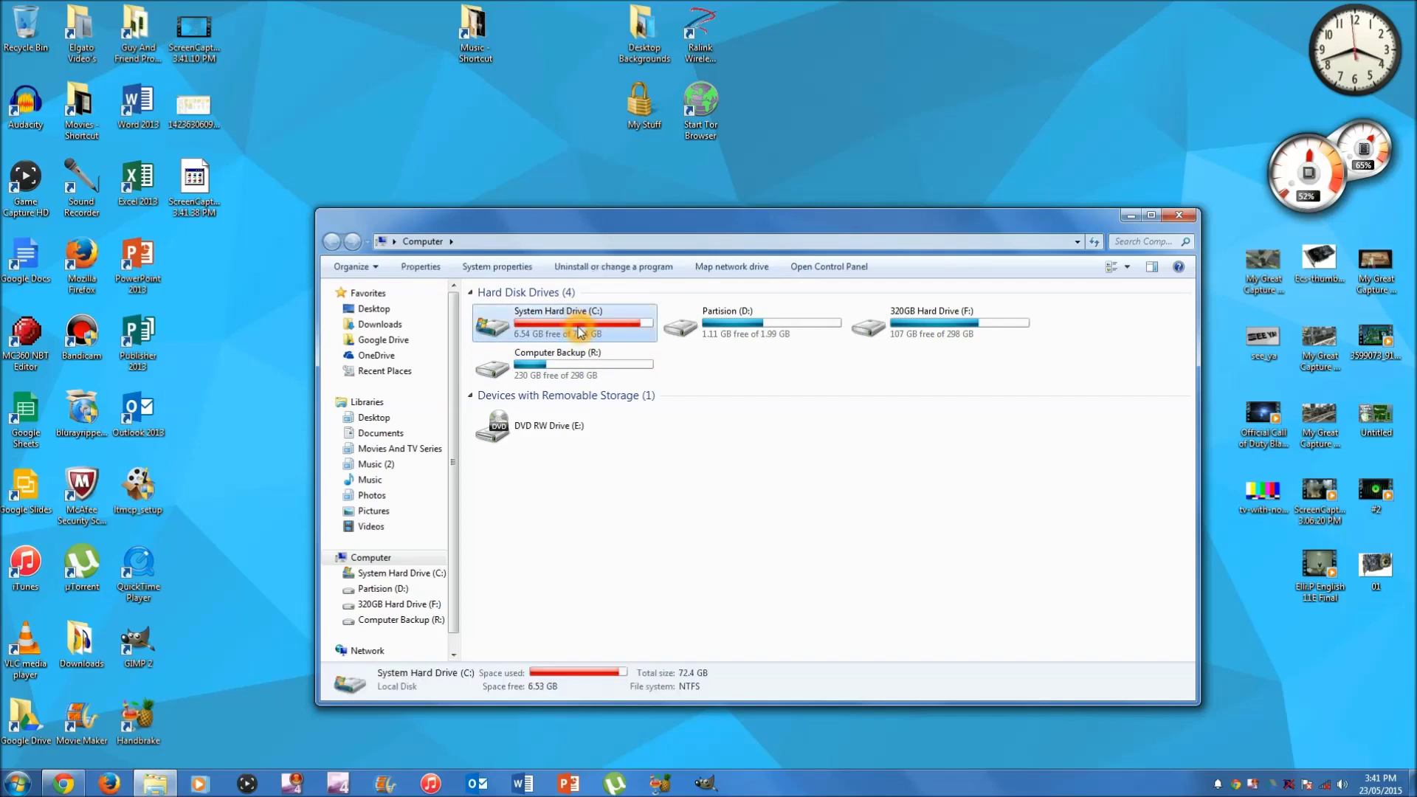
{"action": "right_click", "coordinate": [580, 332]}
{"action": "left_click", "coordinate": [623, 514]}
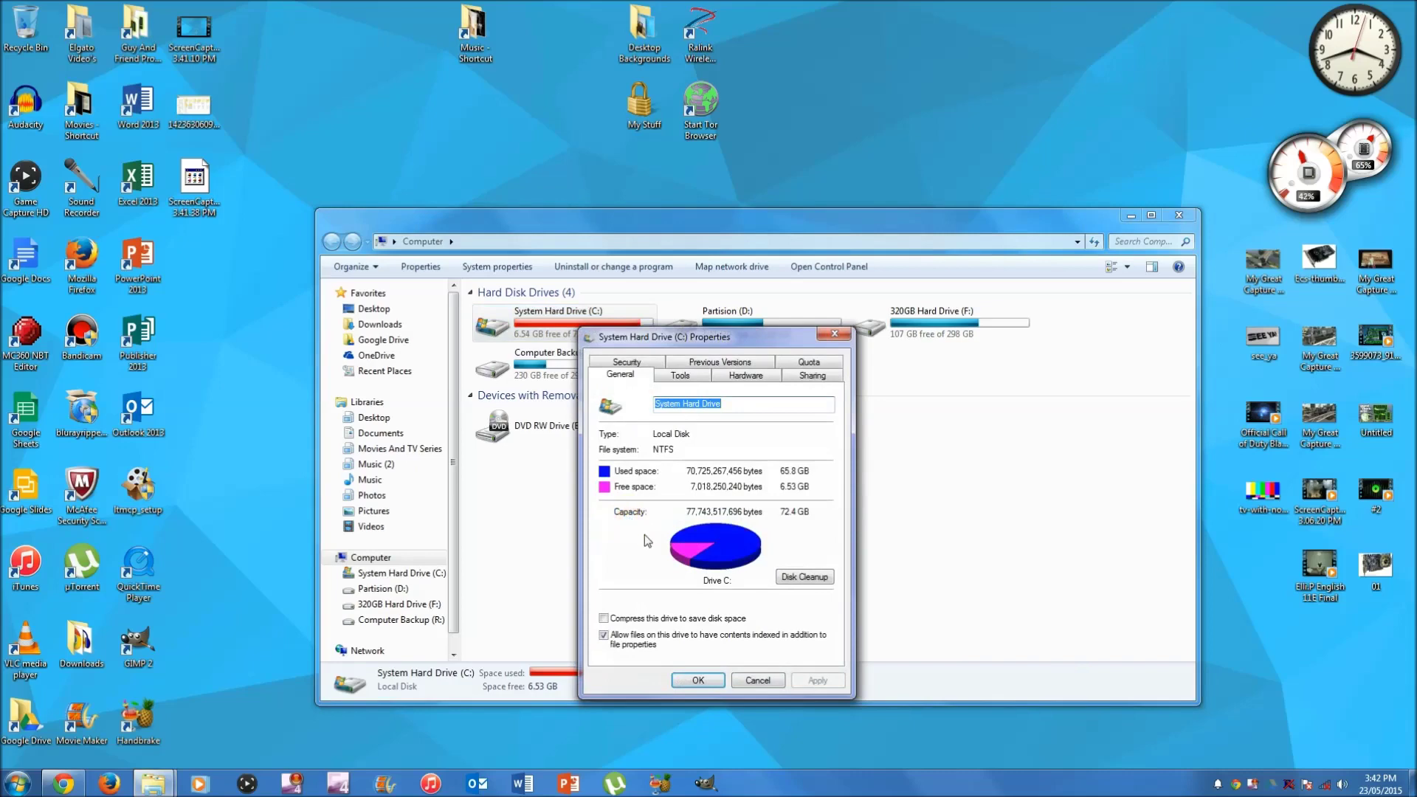
{"action": "left_click", "coordinate": [805, 578]}
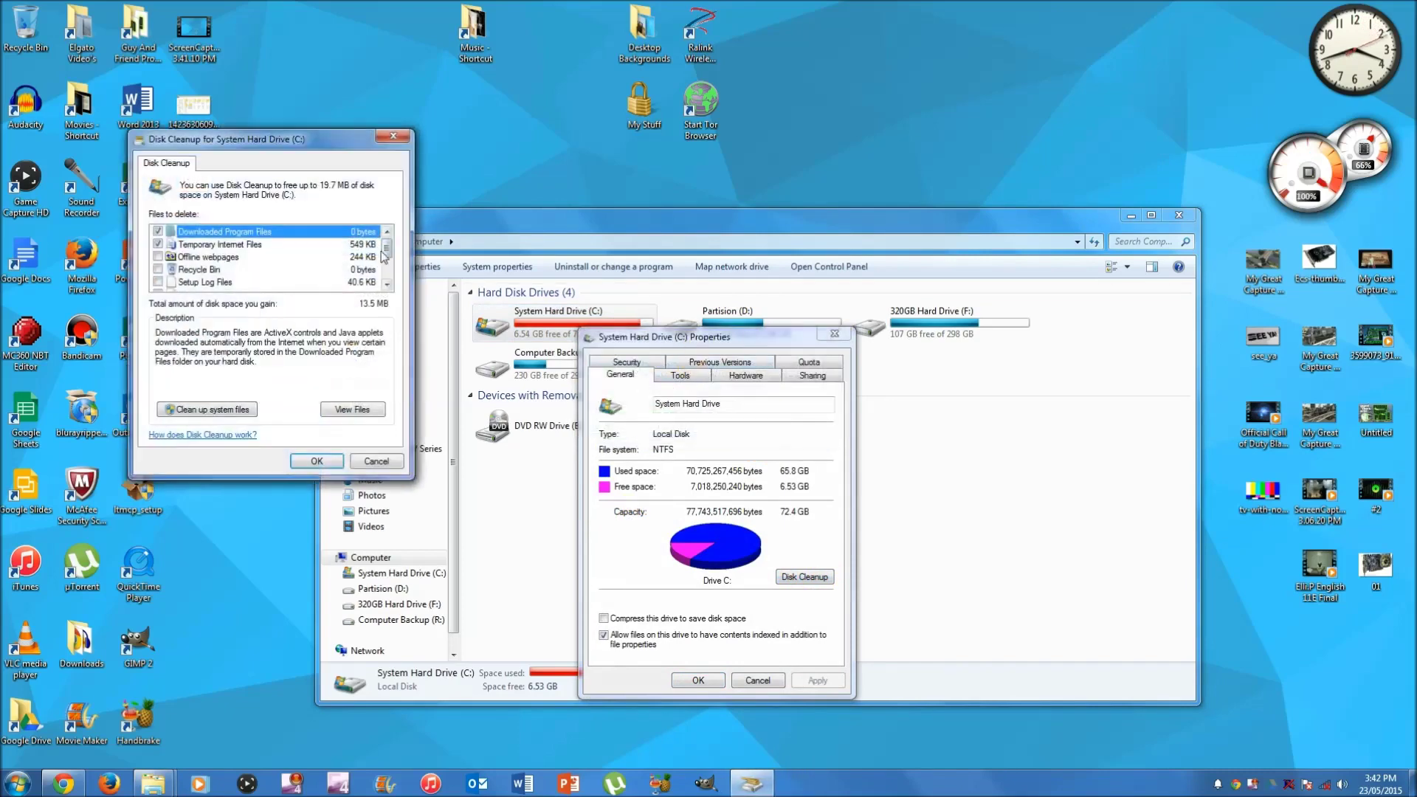
Step: Mark offline webpages, Recycle Bin, setup log files, temporary files and the per-user, archived and queued Windows error reports for deletion
{"action": "left_click", "coordinate": [158, 257]}
{"action": "left_click", "coordinate": [159, 270]}
{"action": "left_click", "coordinate": [160, 283]}
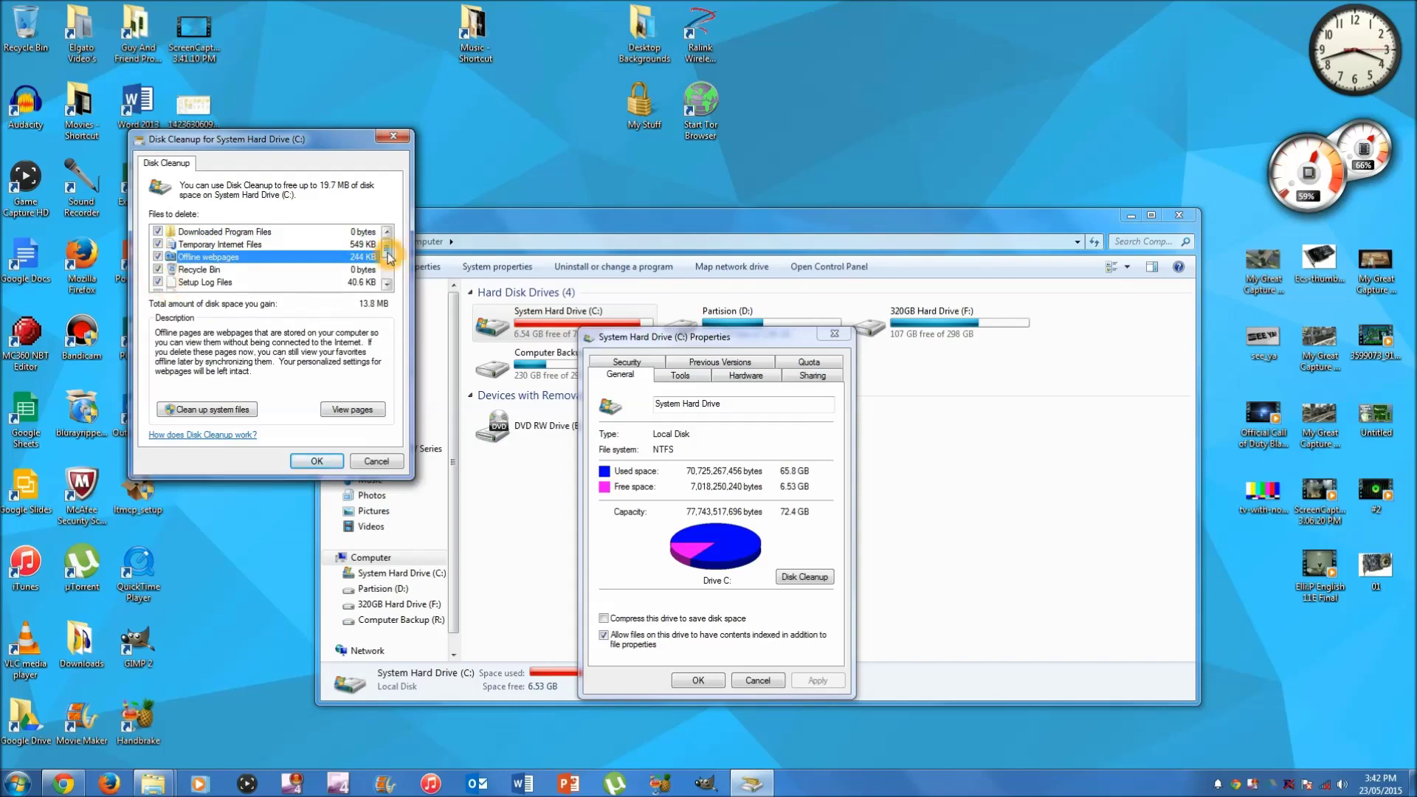
{"action": "scroll", "coordinate": [383, 273], "scroll_direction": "down", "scroll_amount": 1}
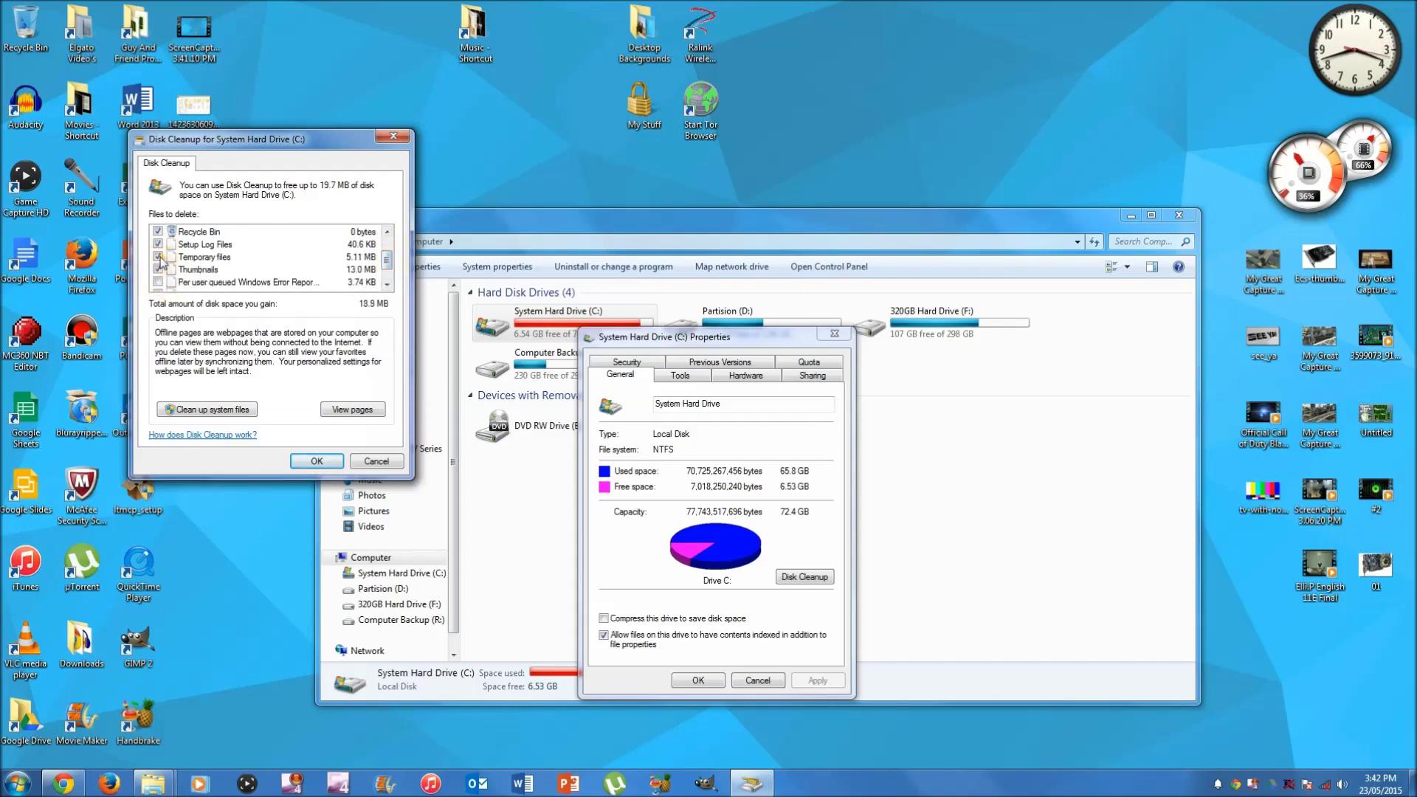
{"action": "scroll", "coordinate": [160, 262], "scroll_direction": "down", "scroll_amount": 2}
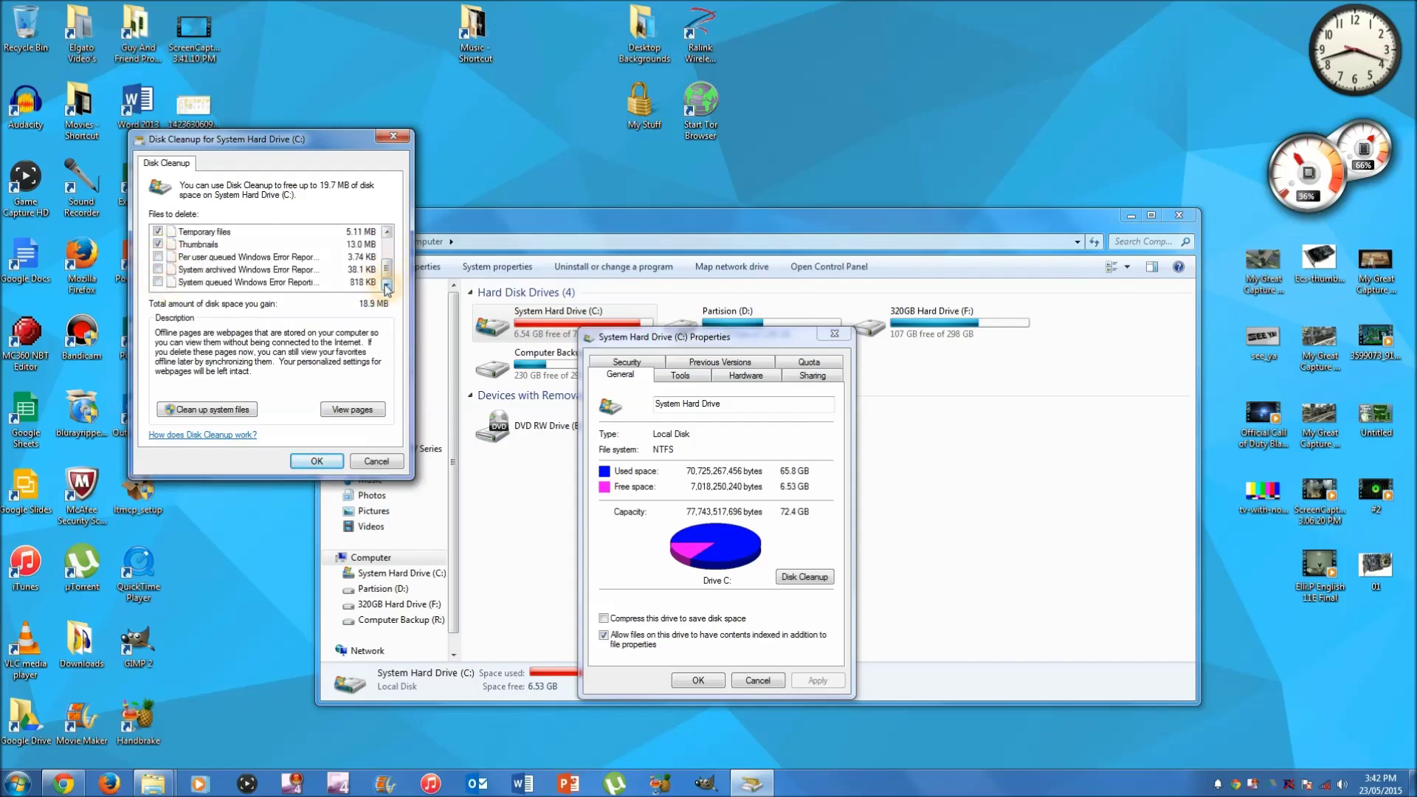
{"action": "left_click", "coordinate": [158, 269]}
{"action": "left_click", "coordinate": [160, 282]}
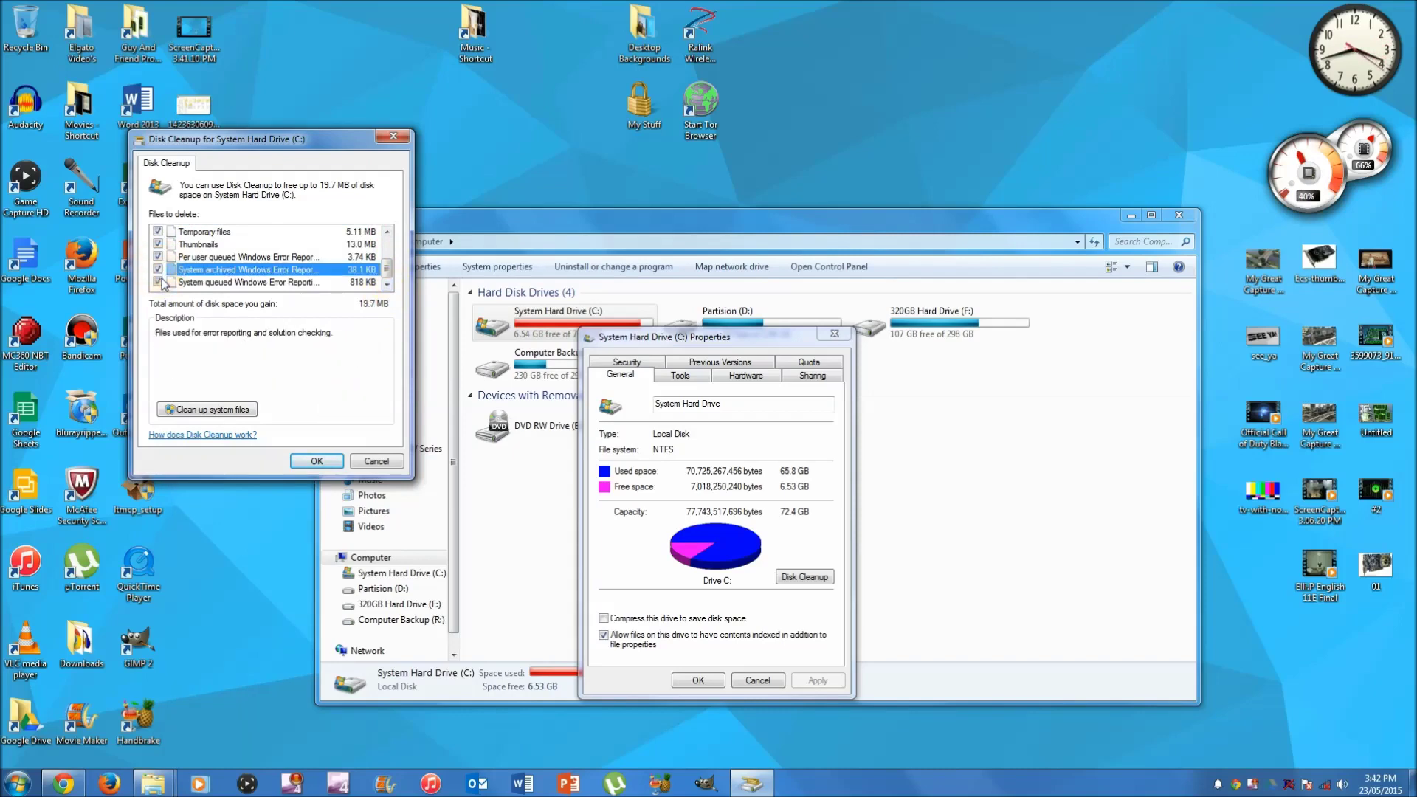
Step: Run the cleanup to permanently delete the marked files, and close the drive's properties
{"action": "left_click", "coordinate": [316, 459]}
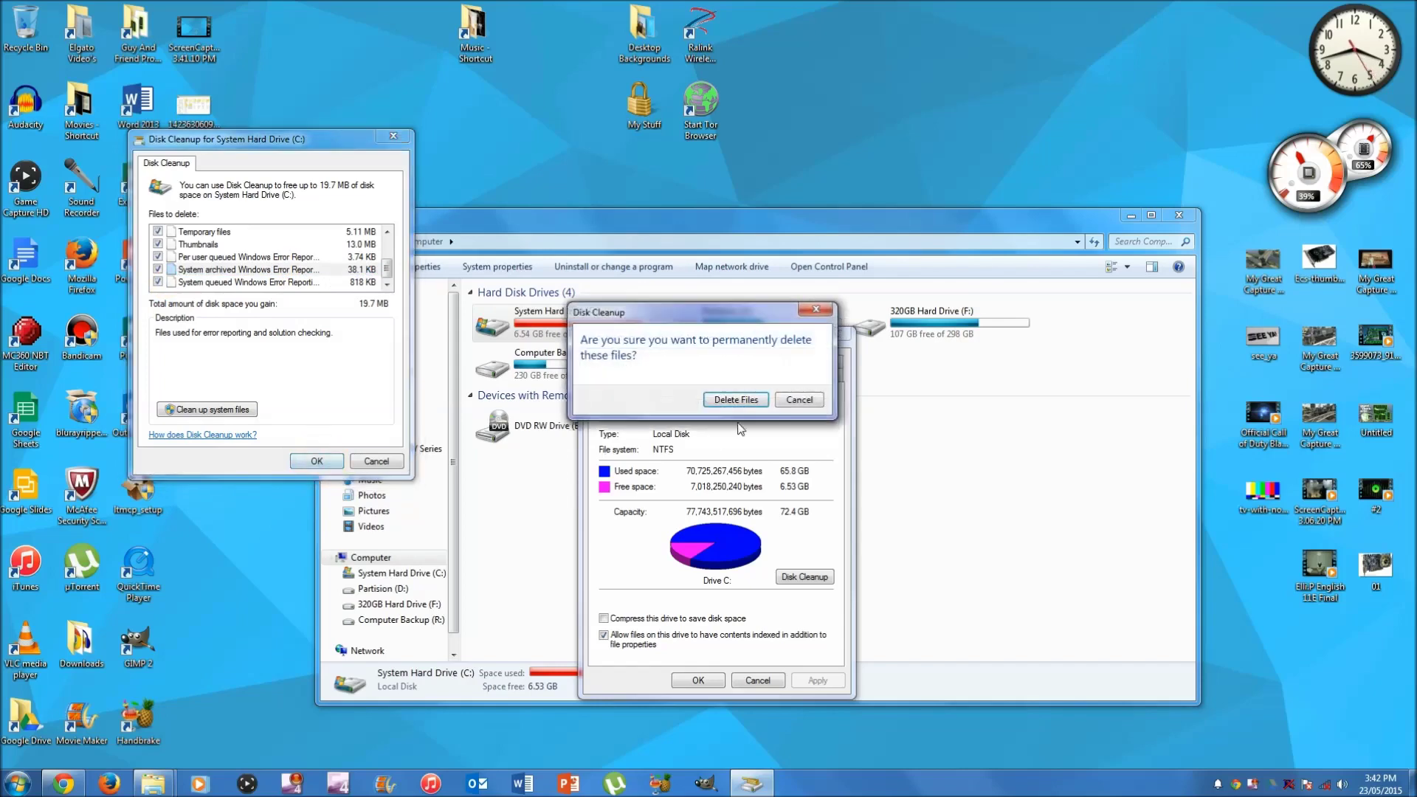
{"action": "left_click", "coordinate": [741, 401]}
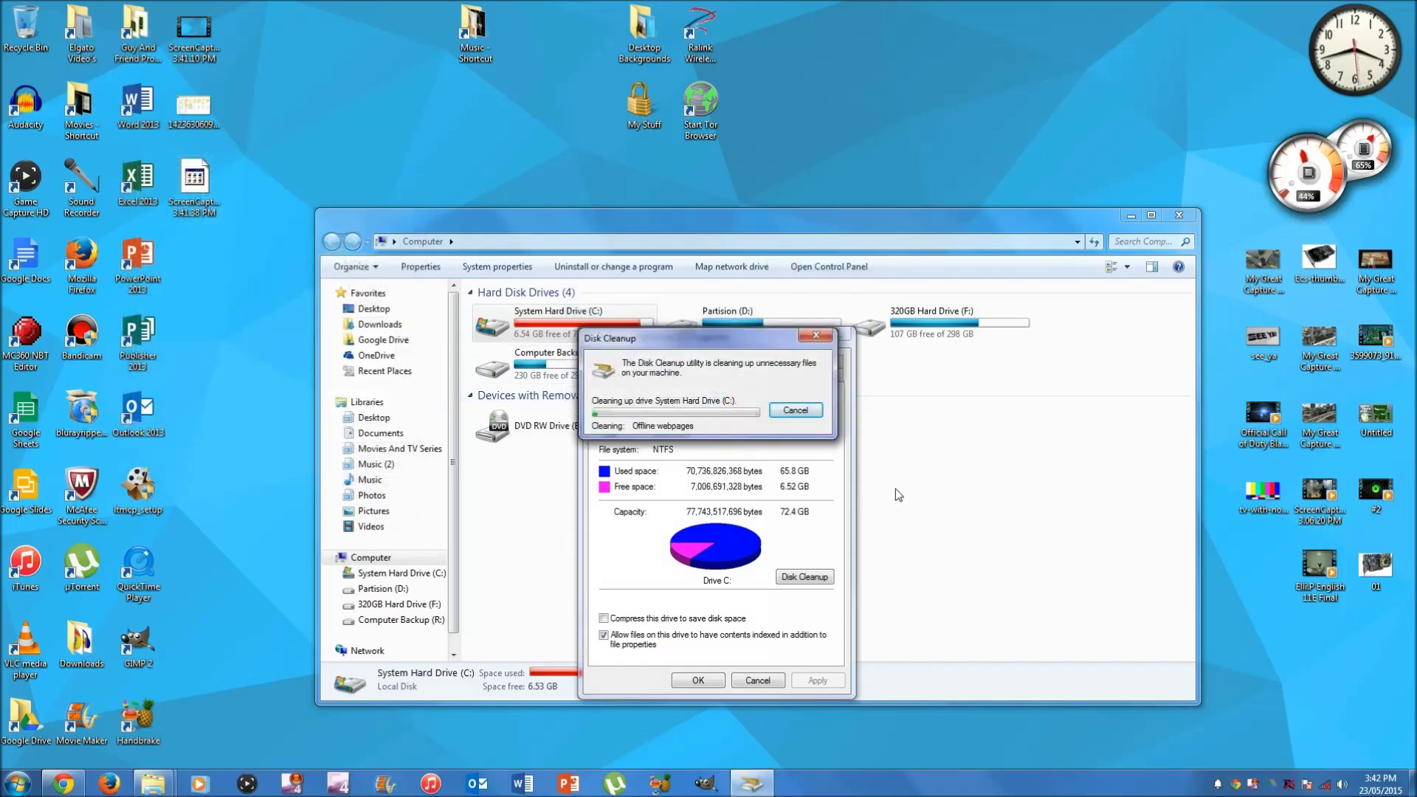
{"action": "left_click", "coordinate": [538, 223]}
{"action": "left_click", "coordinate": [634, 227]}
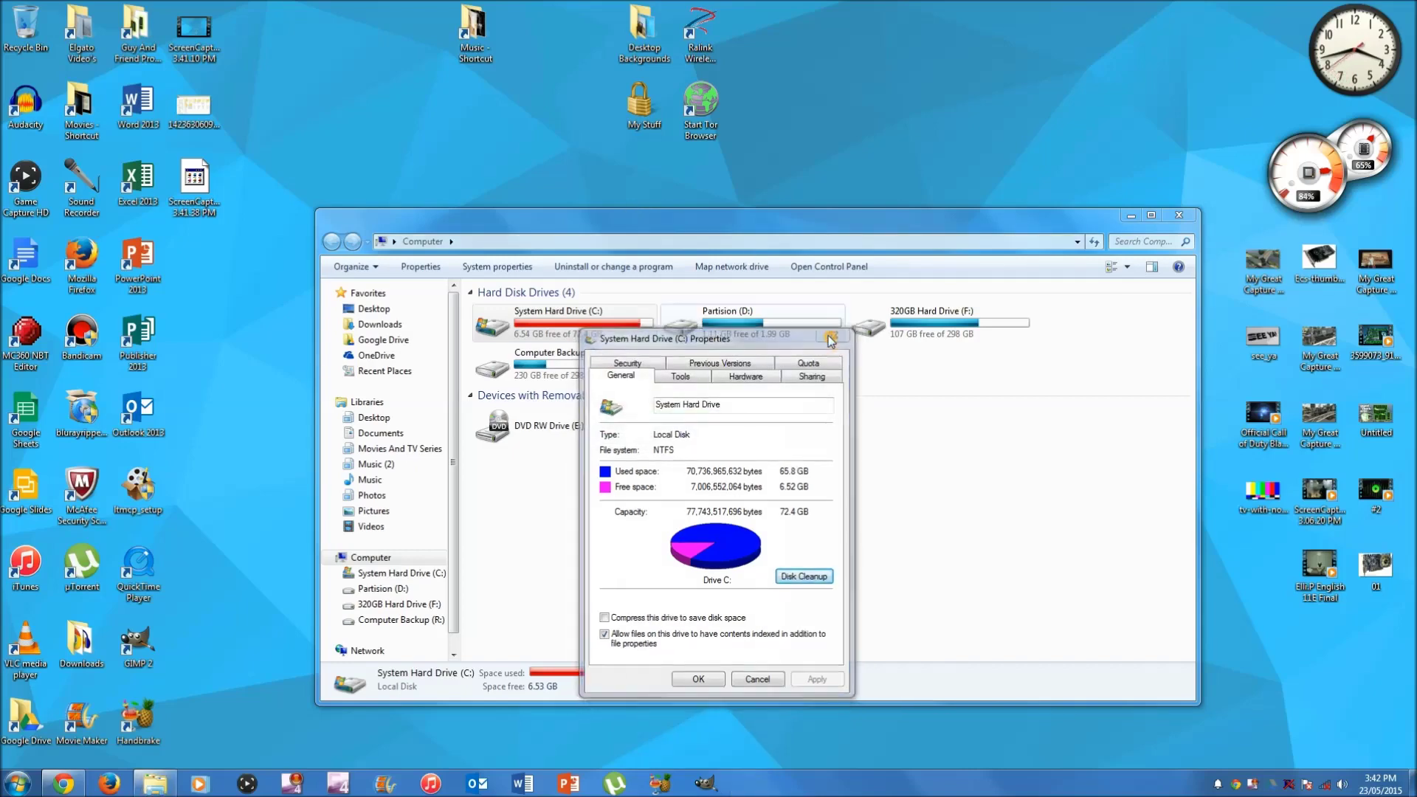
{"action": "left_click", "coordinate": [831, 340]}
Step: Search the computer for "uninstal" and try to open the "Uninstall a program" result
{"action": "left_click", "coordinate": [16, 784]}
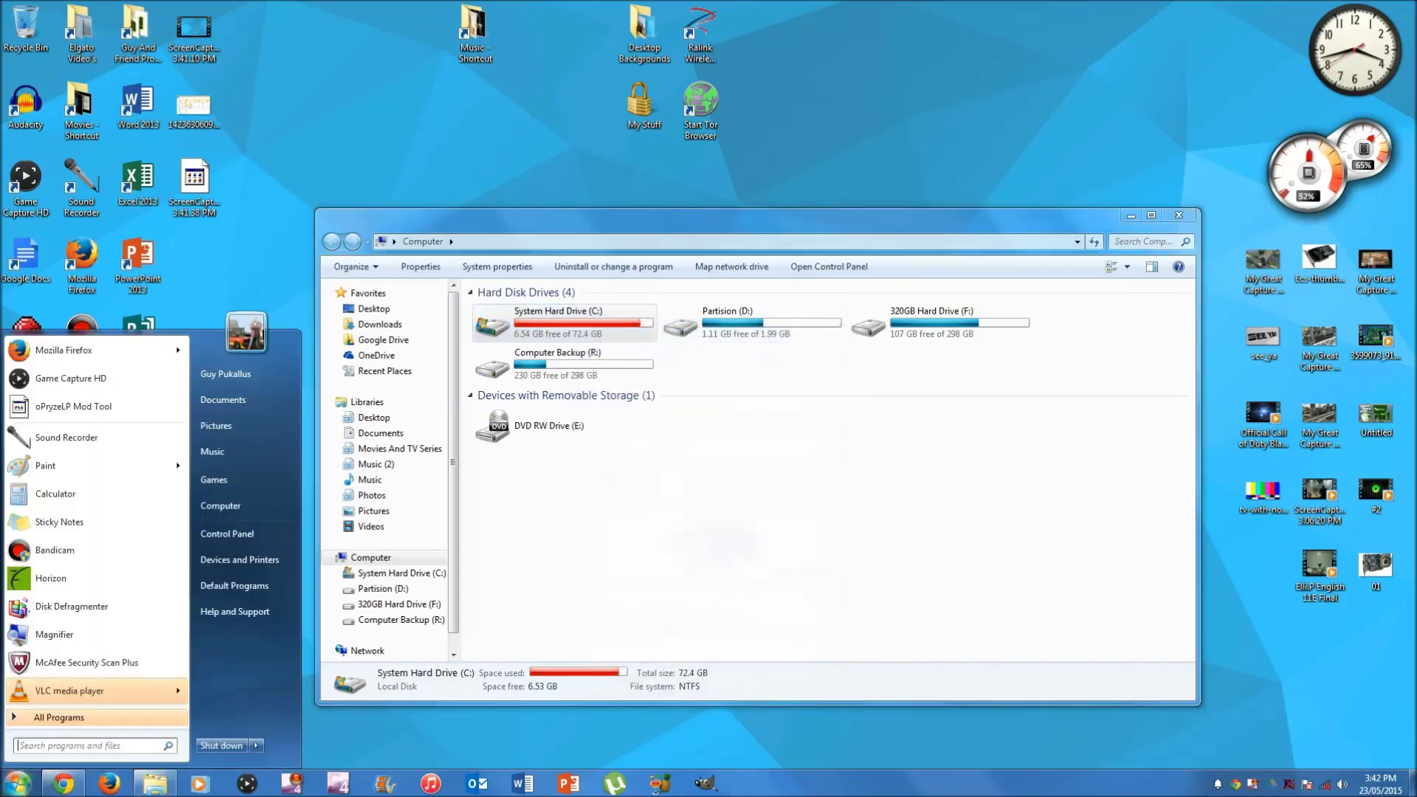
{"action": "left_click", "coordinate": [48, 720]}
{"action": "type", "text": "un"}
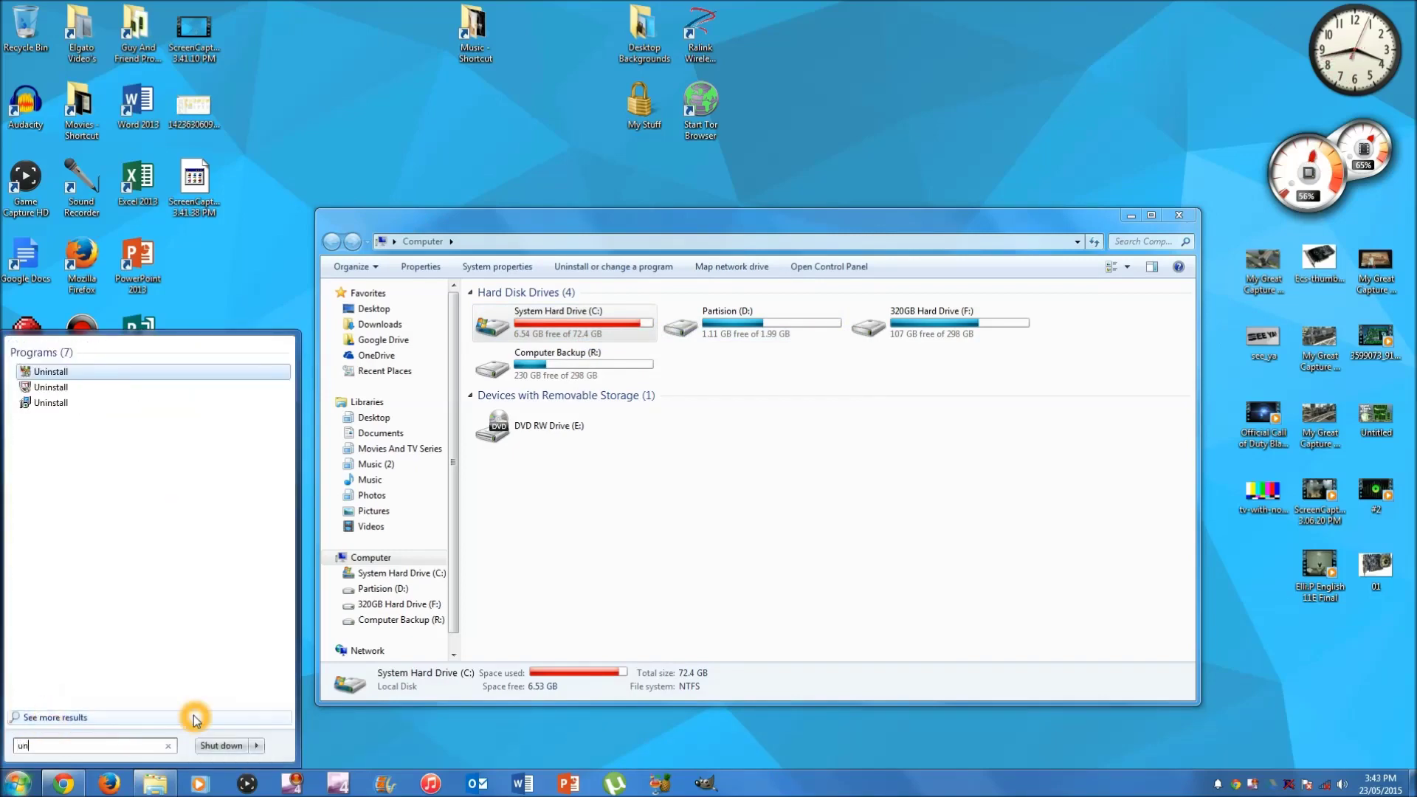
{"action": "type", "text": "instal"}
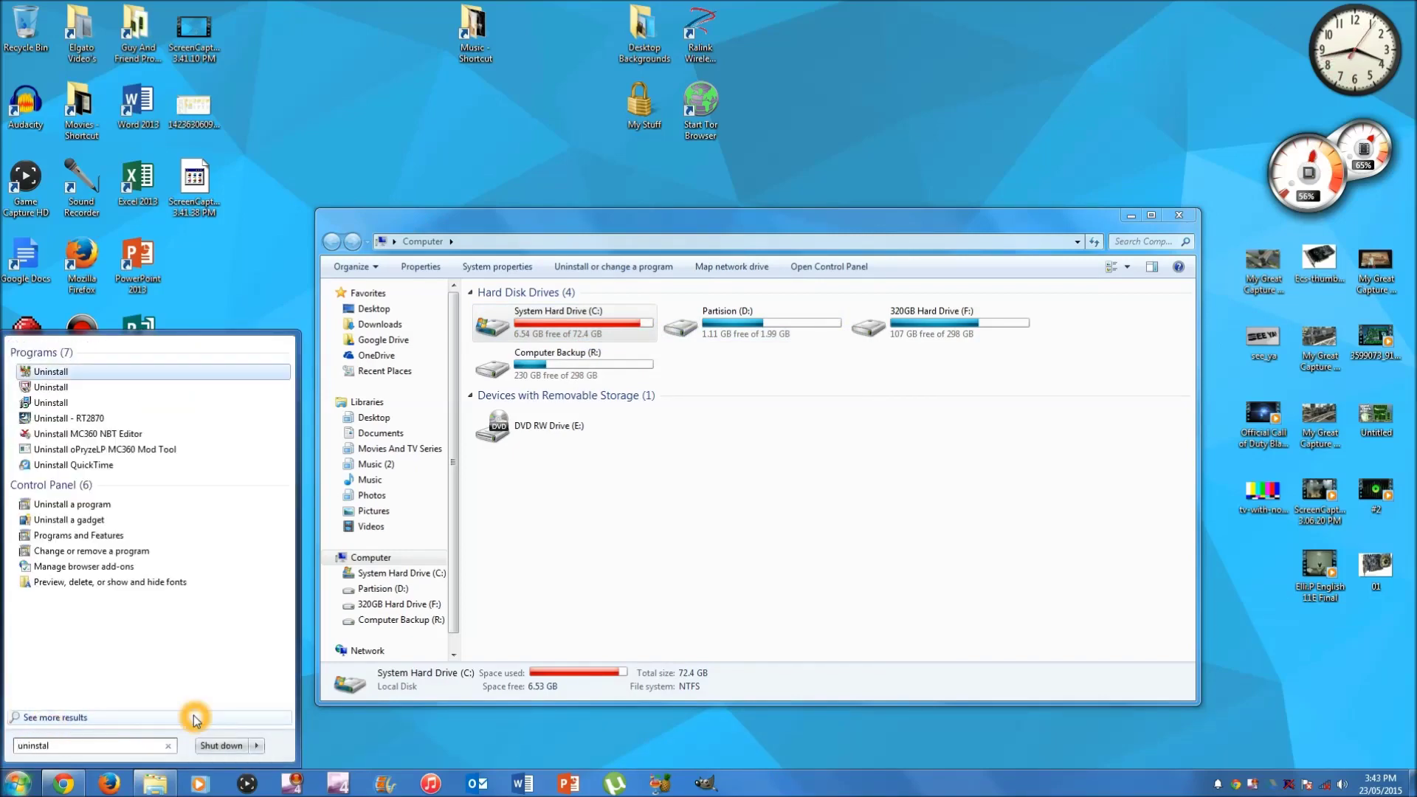
{"action": "left_click", "coordinate": [77, 507]}
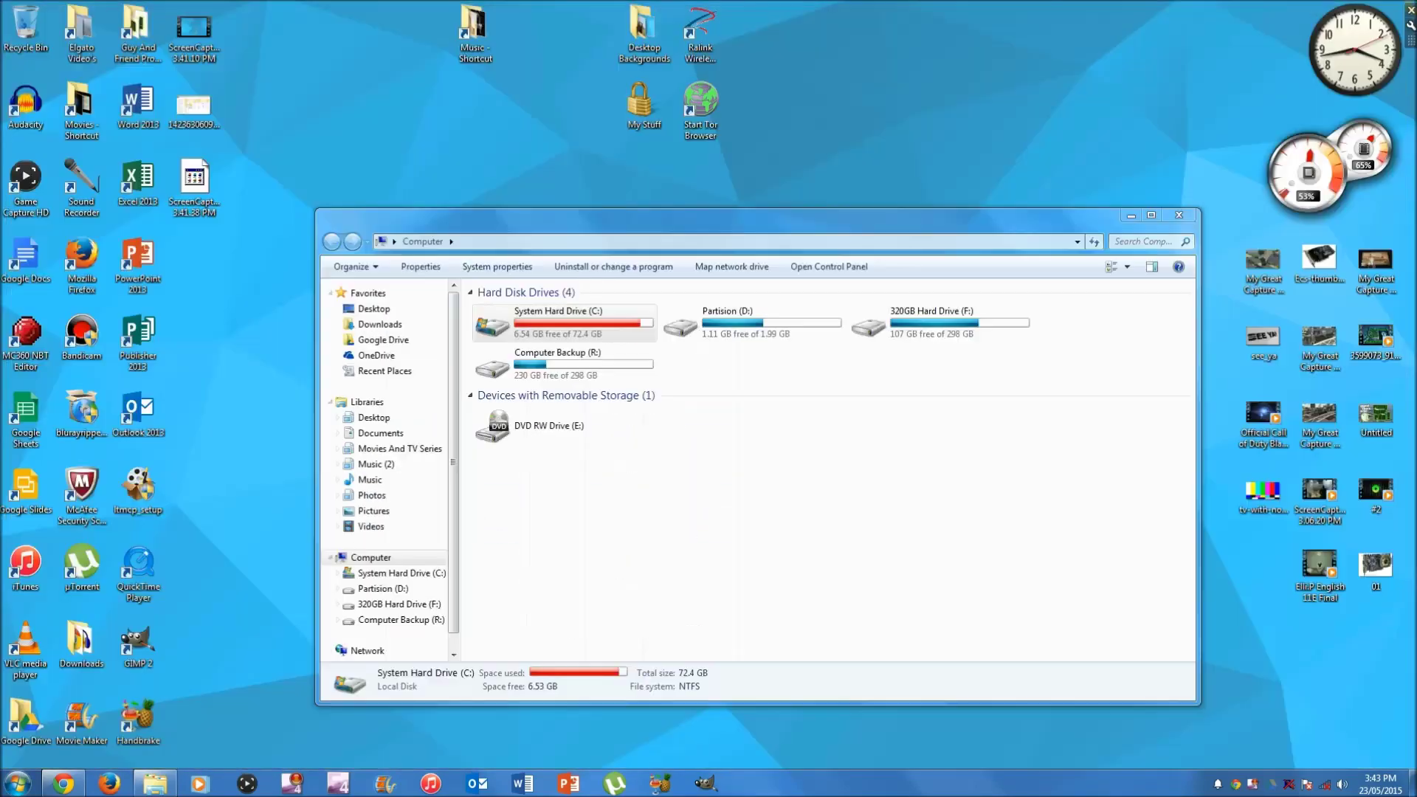
Step: Open Programs and Features in Control Panel to get the list of installed programs
{"action": "key", "text": "super"}
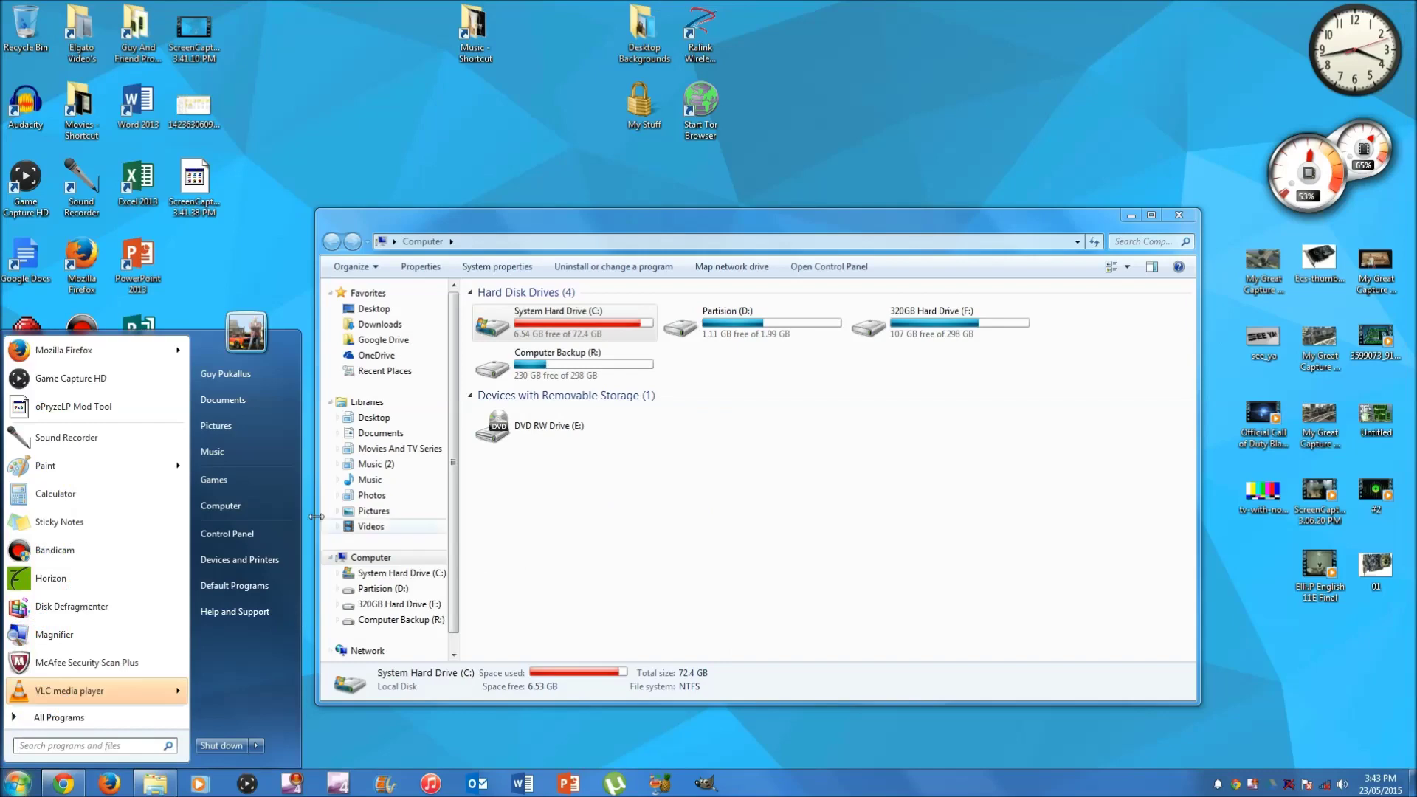
{"action": "left_click", "coordinate": [246, 543]}
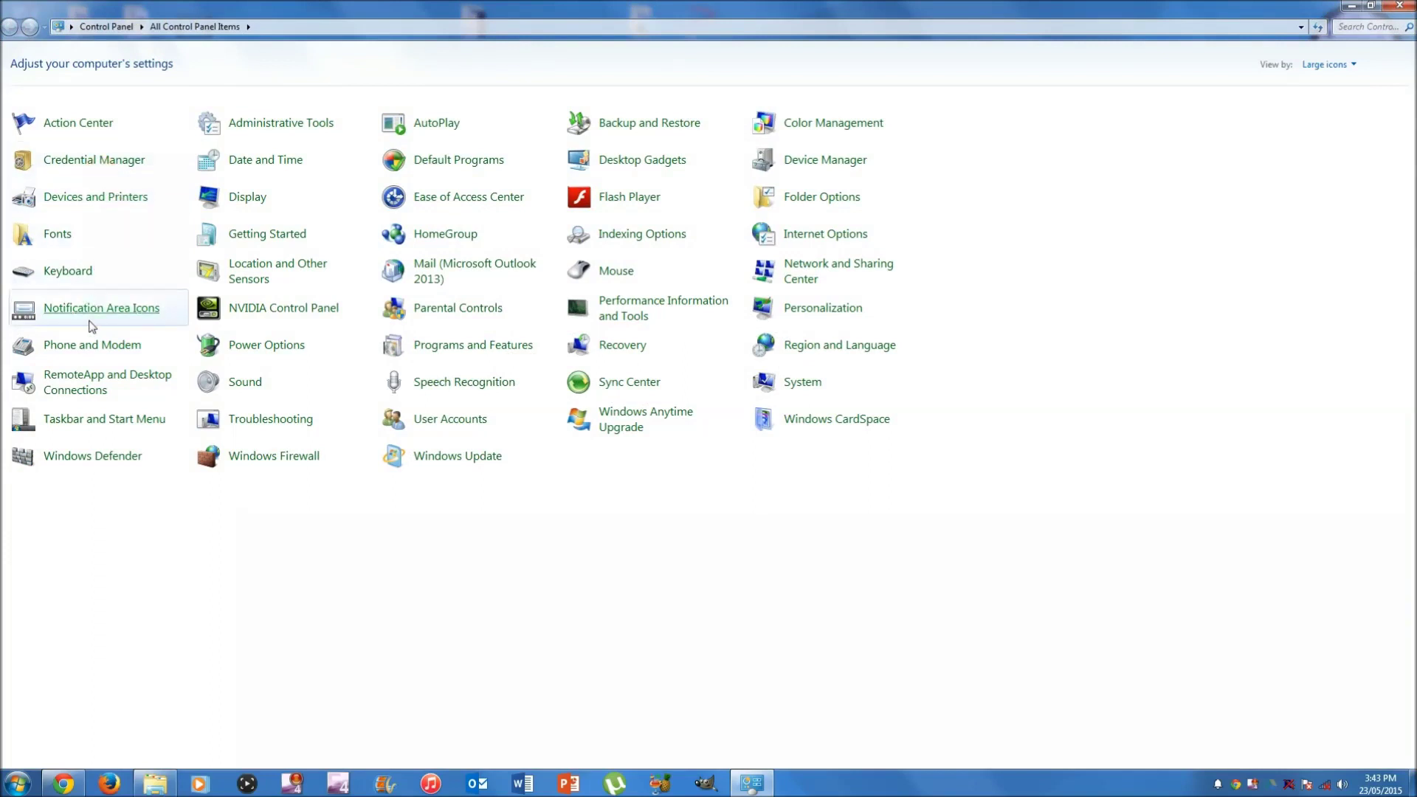
{"action": "left_click", "coordinate": [94, 459]}
{"action": "left_click", "coordinate": [427, 456]}
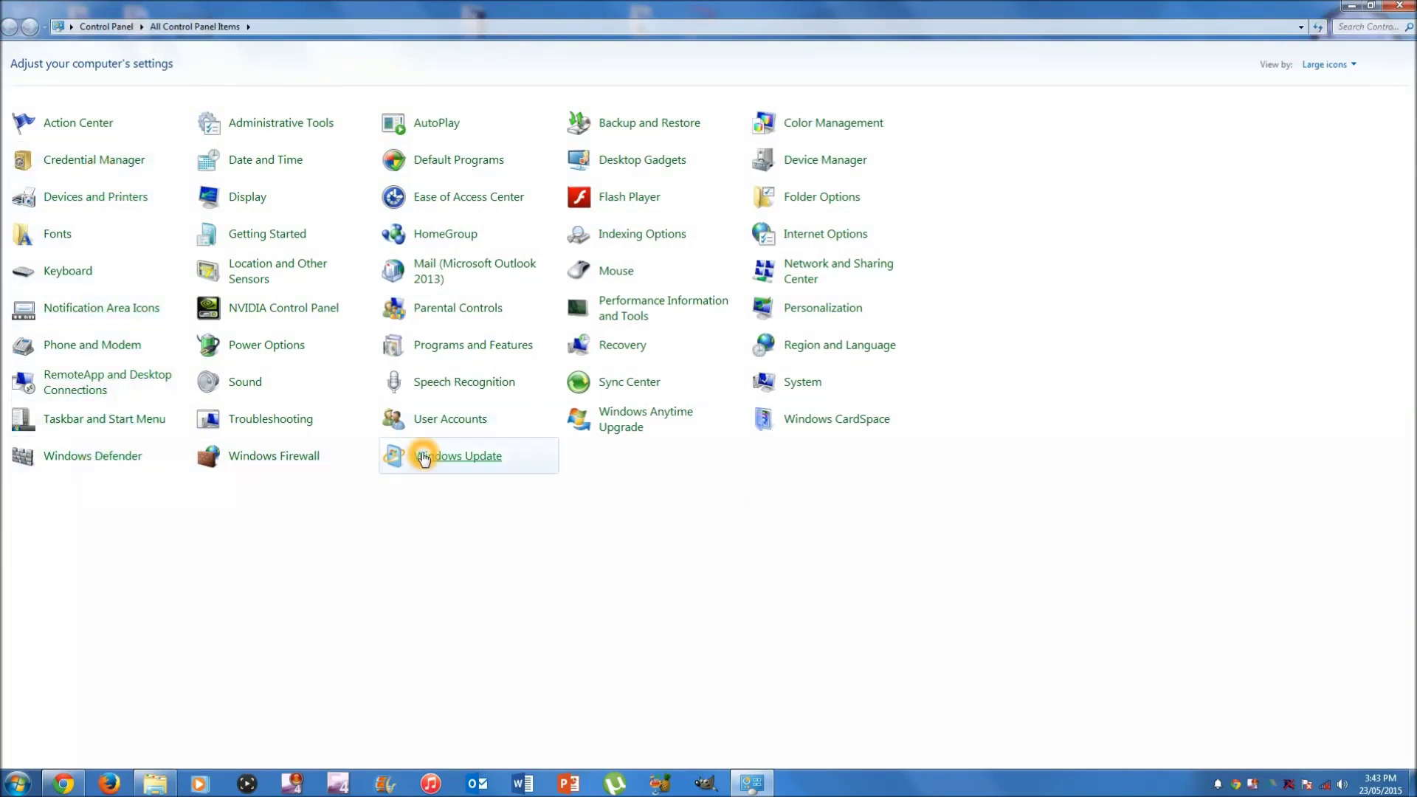
{"action": "left_click", "coordinate": [469, 350]}
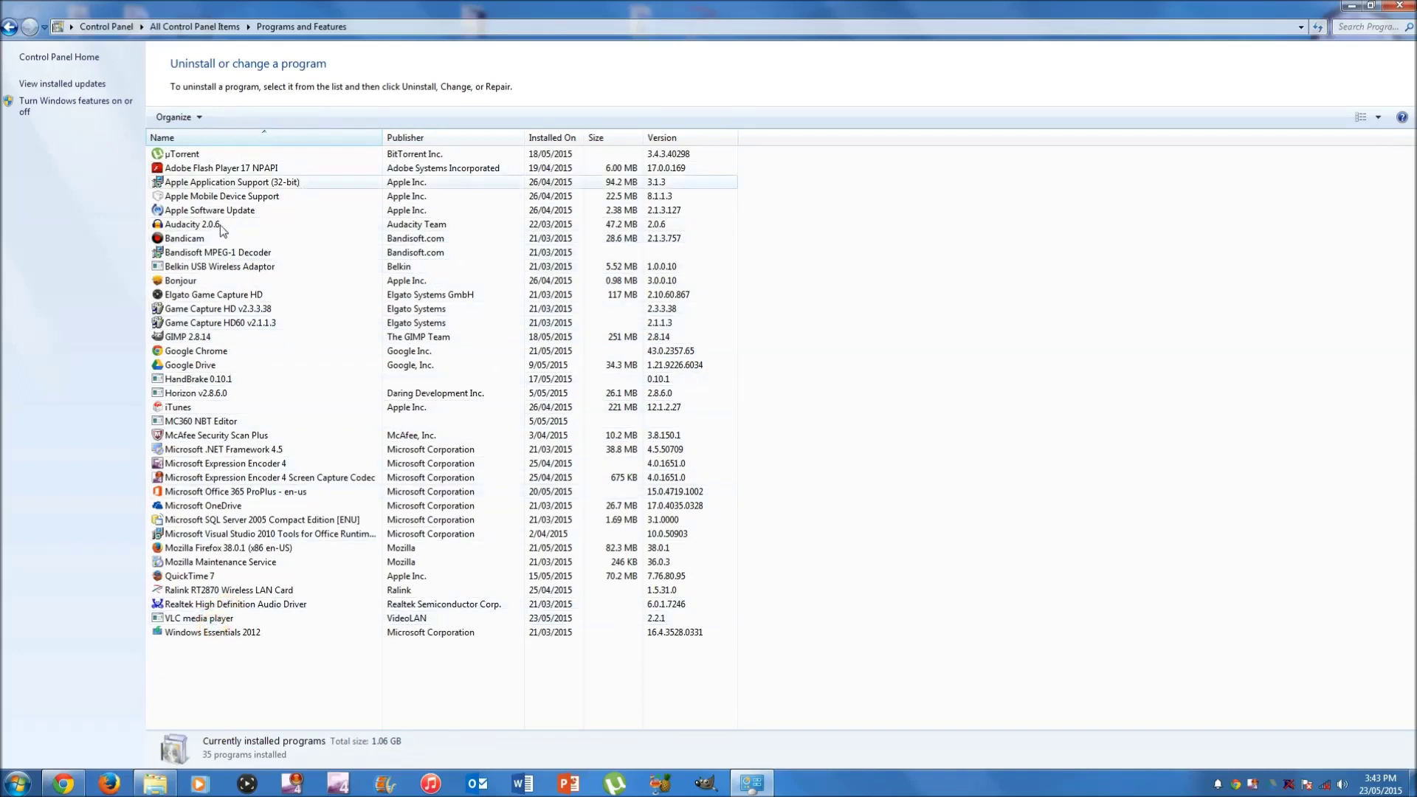
Step: Uninstall Belkin USB Wireless Adaptor completely, finish its wizard and close the Control Panel window
{"action": "left_click", "coordinate": [455, 224]}
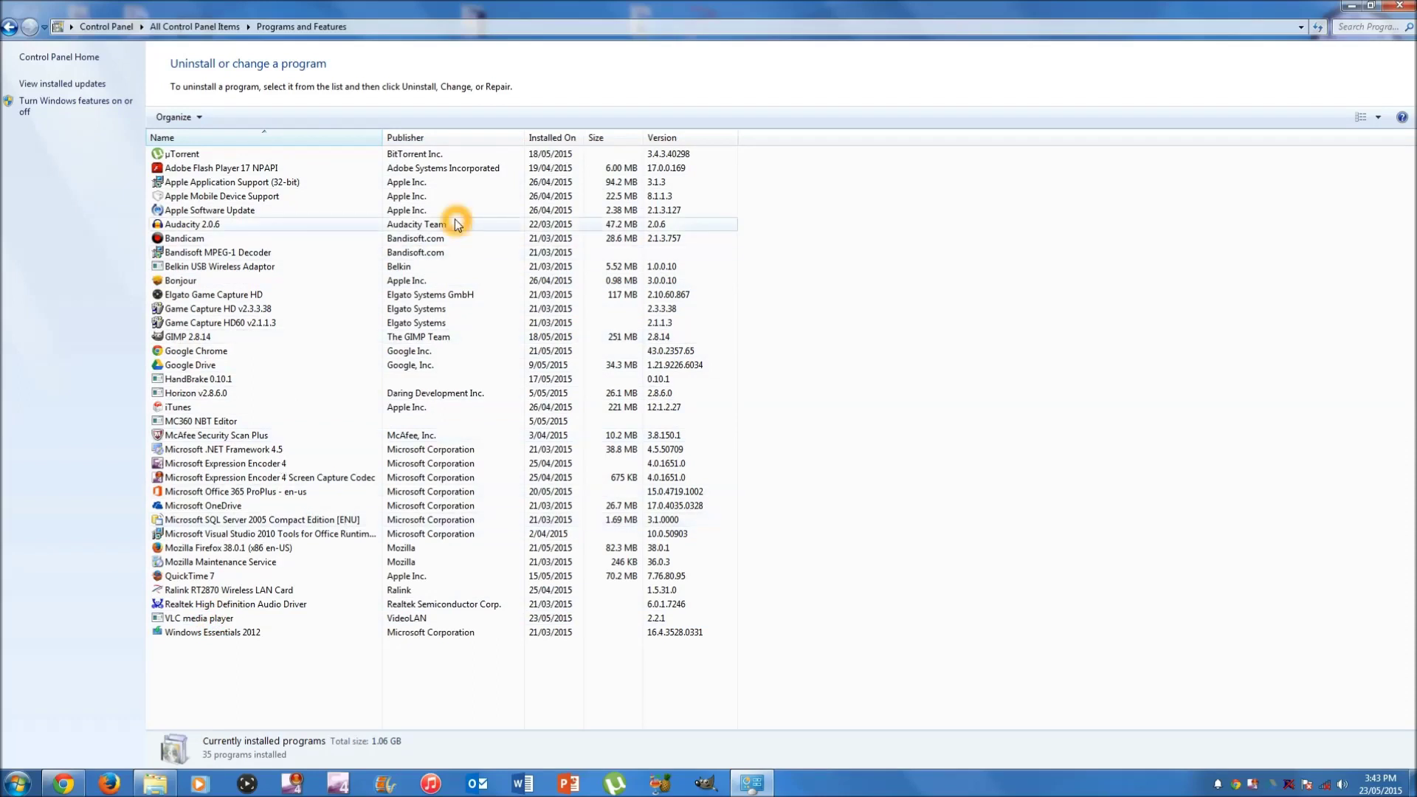
{"action": "left_click", "coordinate": [358, 271]}
{"action": "left_click", "coordinate": [233, 117]}
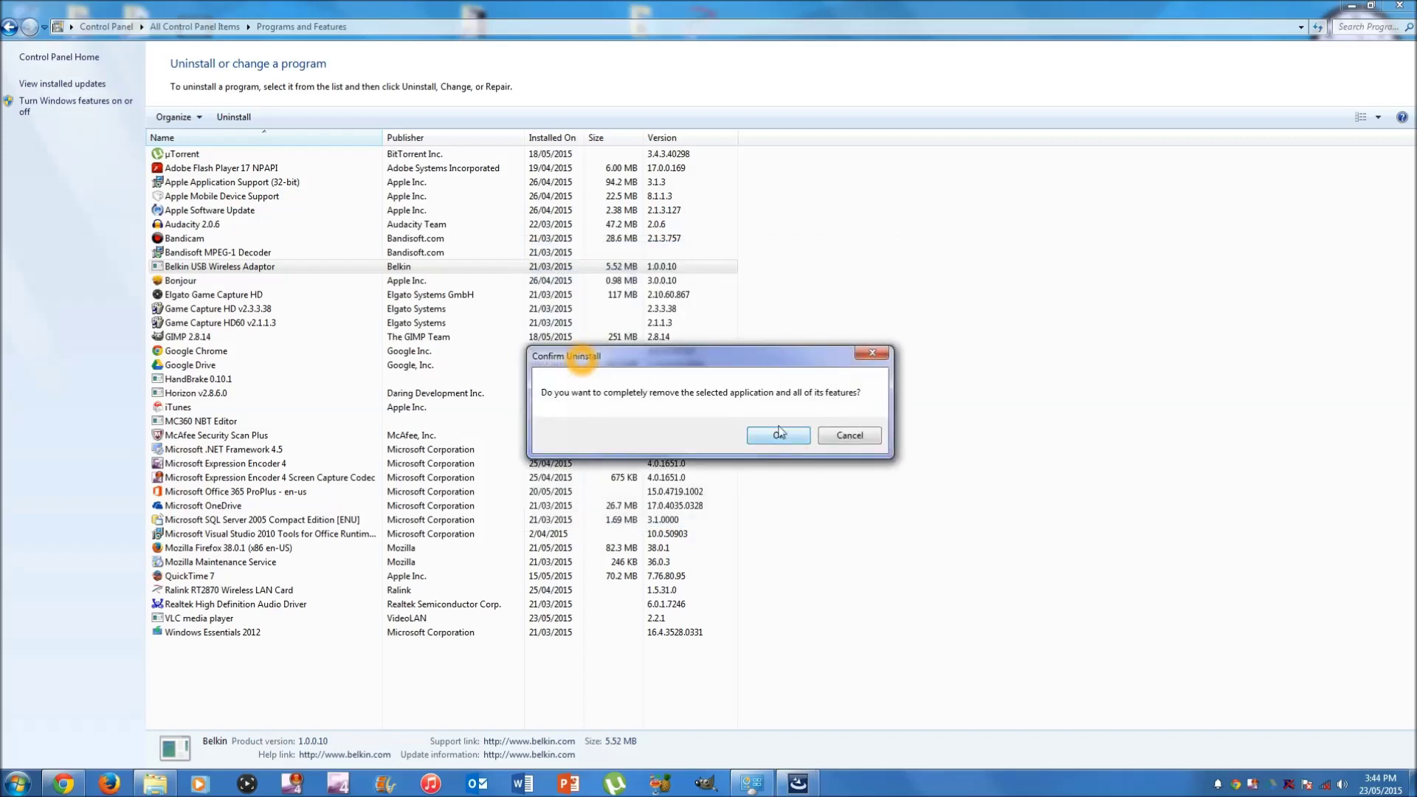
{"action": "left_click", "coordinate": [790, 441]}
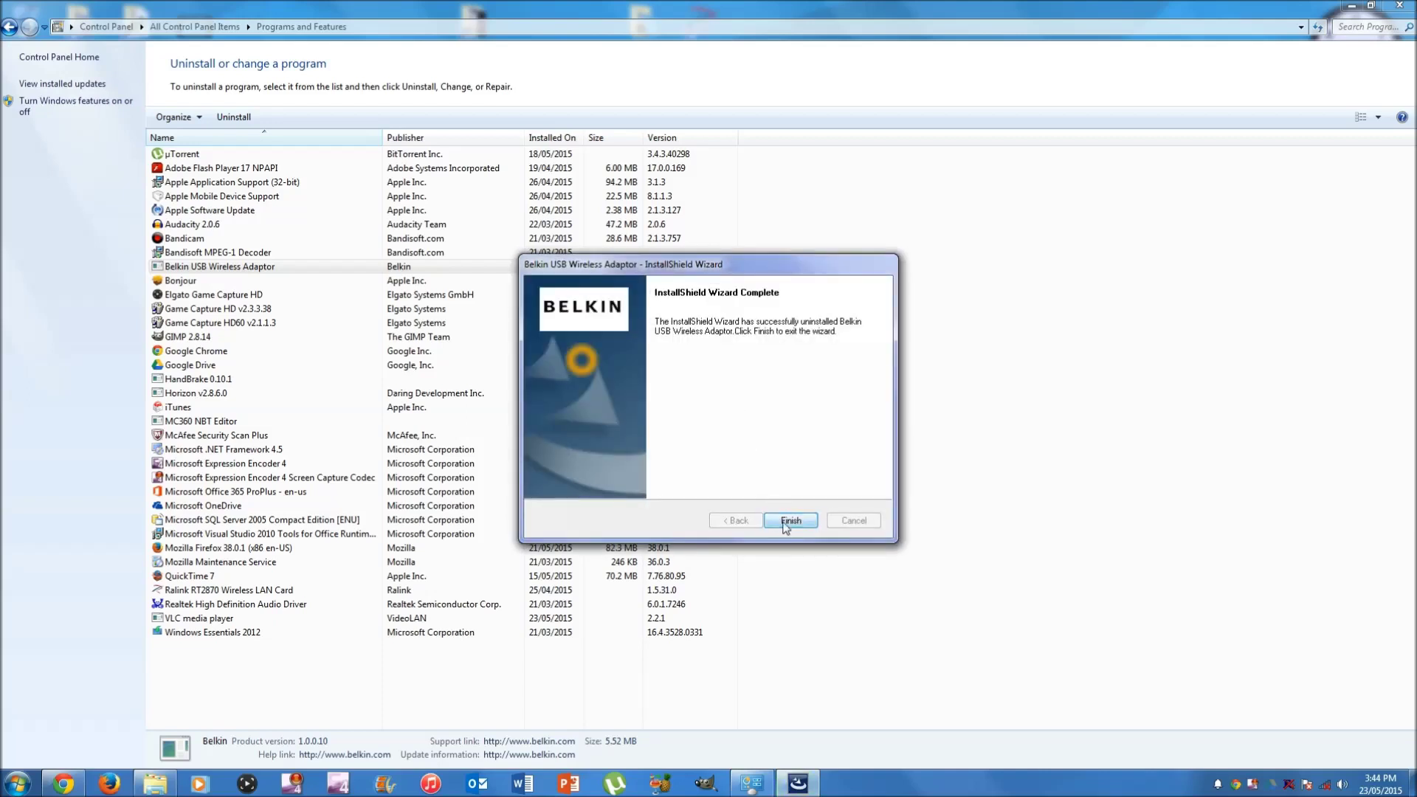
{"action": "left_click", "coordinate": [787, 522]}
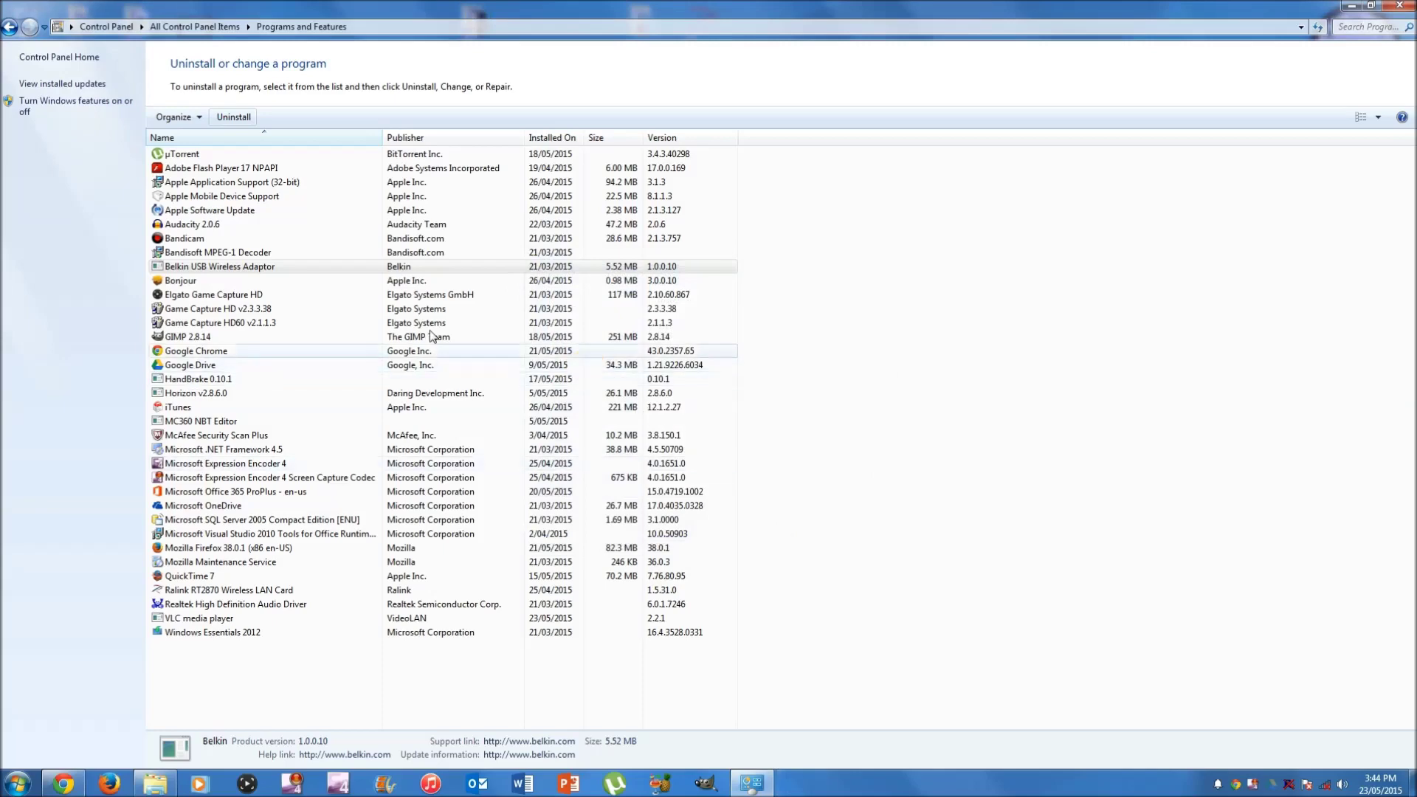
{"action": "left_click", "coordinate": [883, 341]}
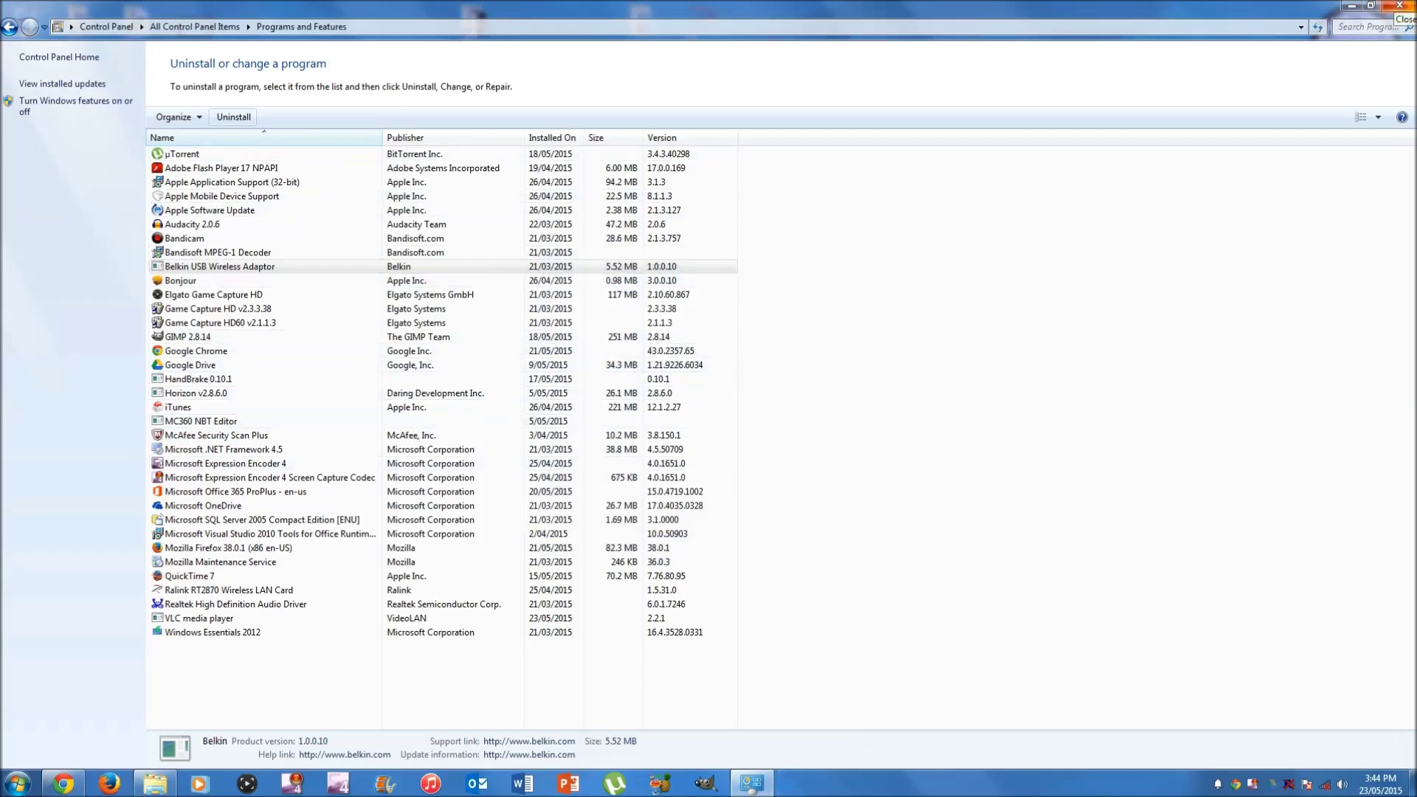
{"action": "left_click", "coordinate": [1399, 6]}
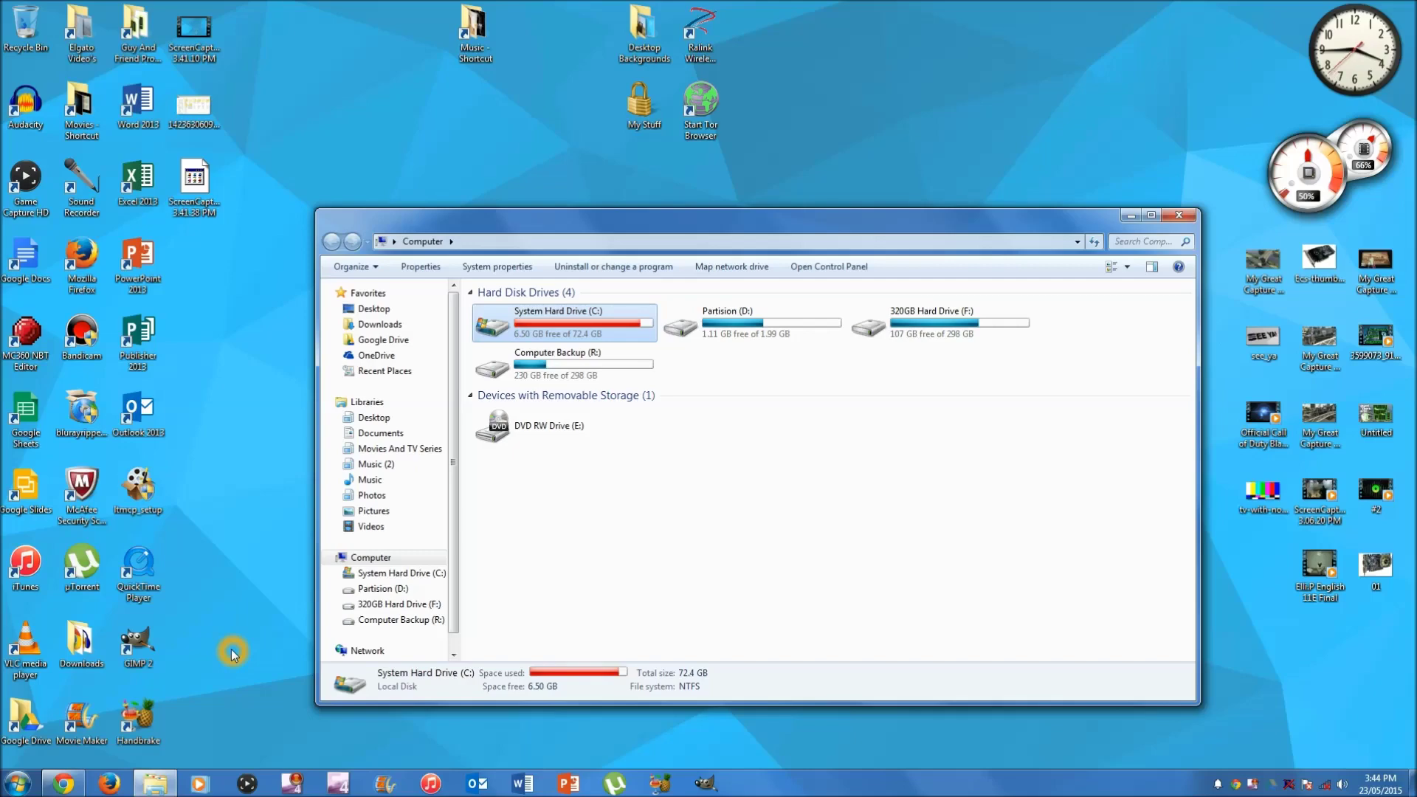
{"action": "left_click", "coordinate": [591, 519]}
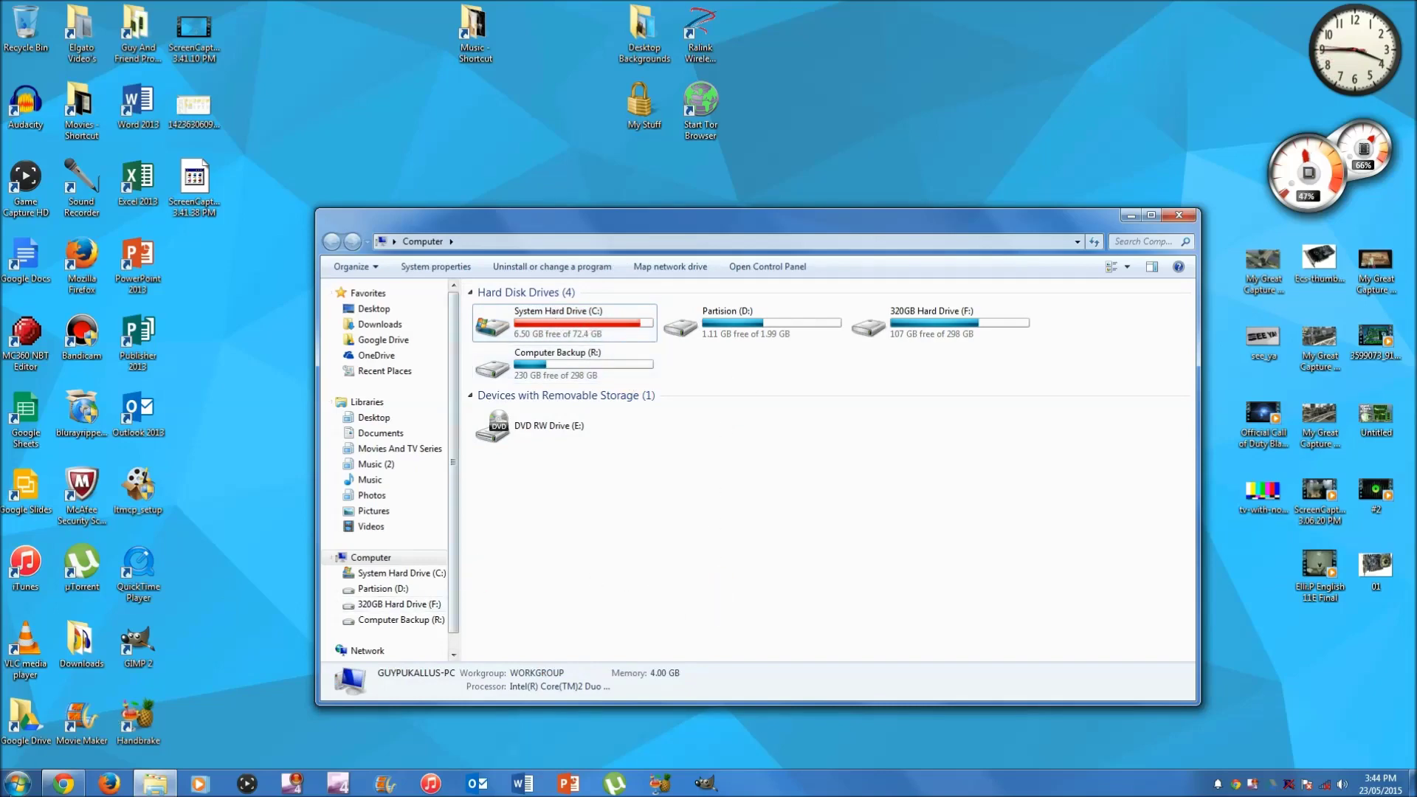
Step: Search the computer for "free up" and open "Free up disk space by deleting unnecessary files"
{"action": "left_click", "coordinate": [16, 783]}
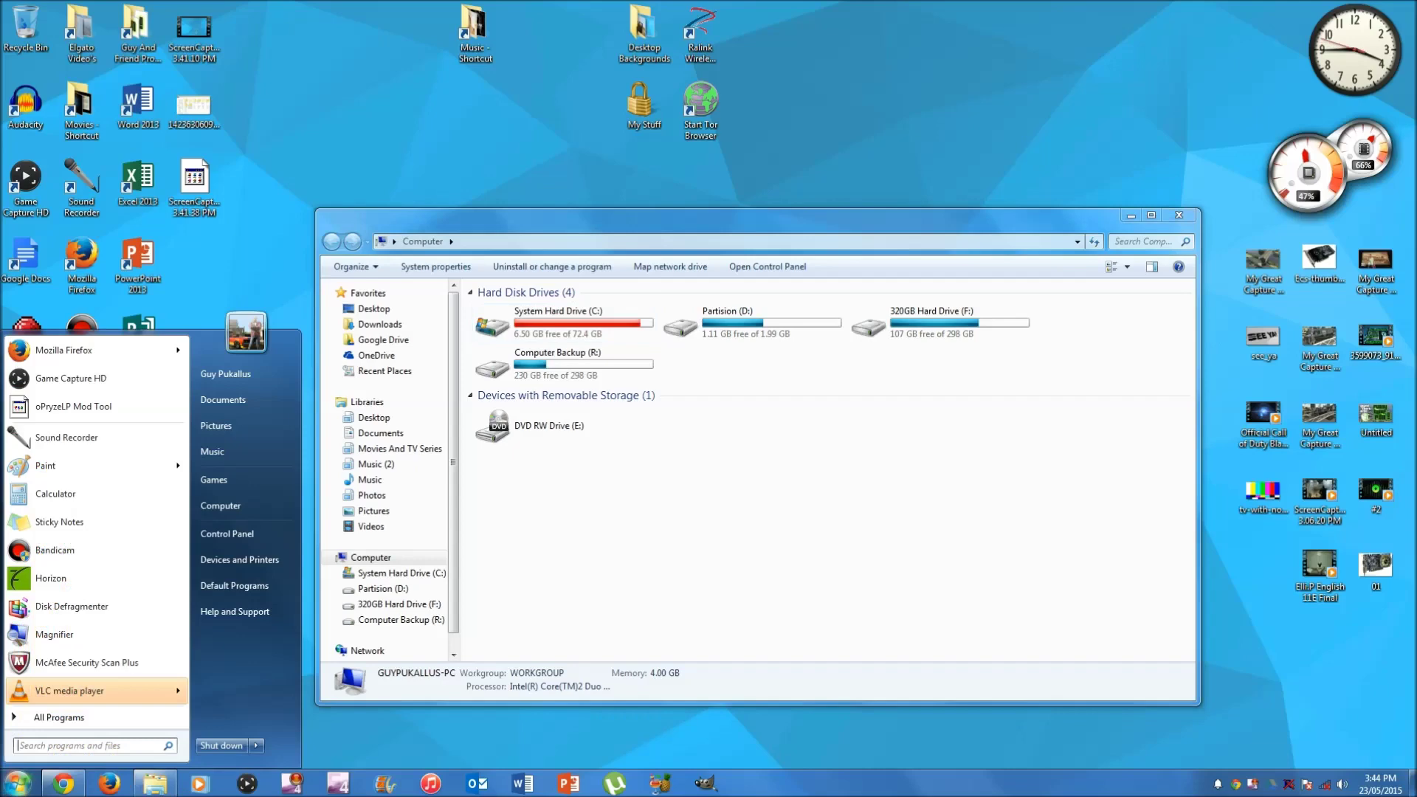
{"action": "left_click", "coordinate": [100, 749]}
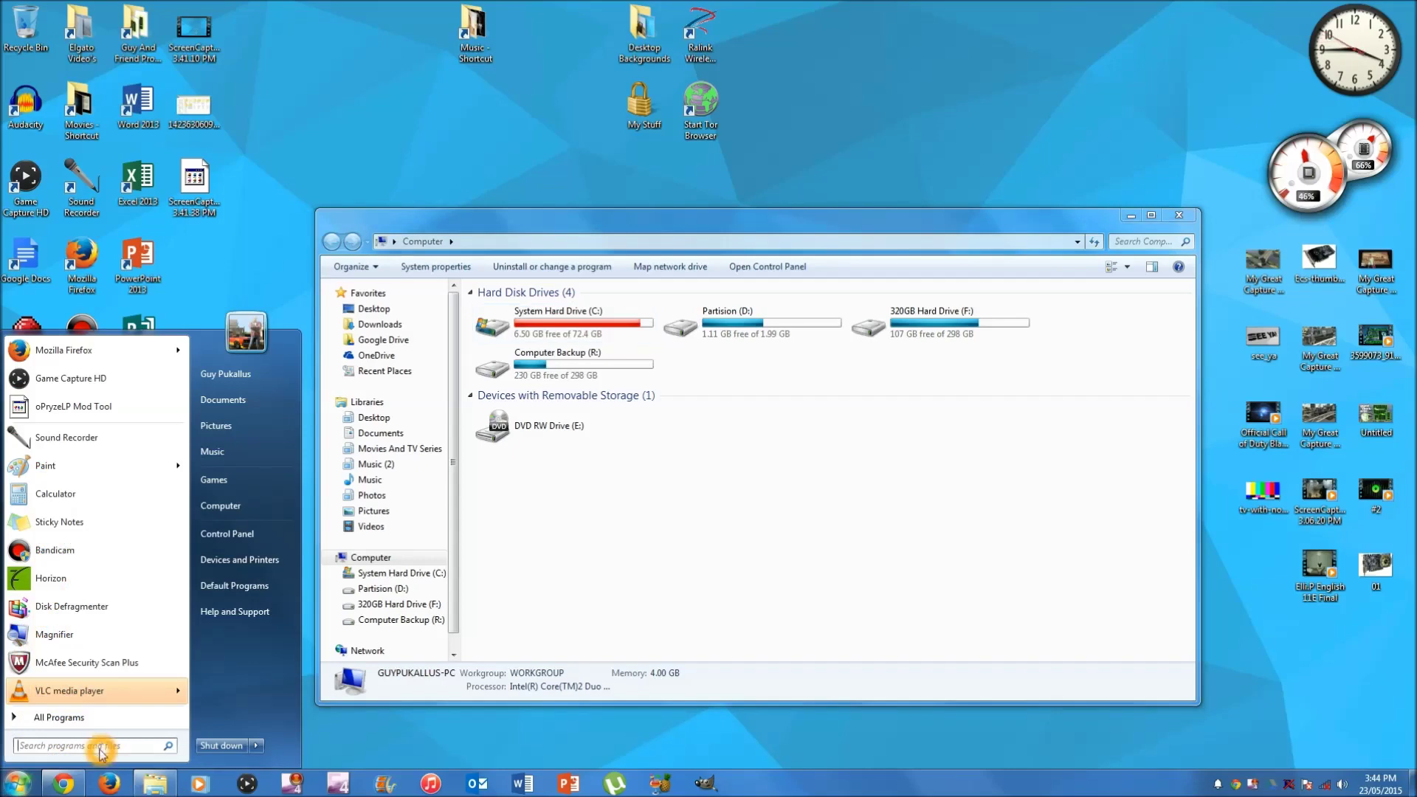
{"action": "type", "text": "free up"}
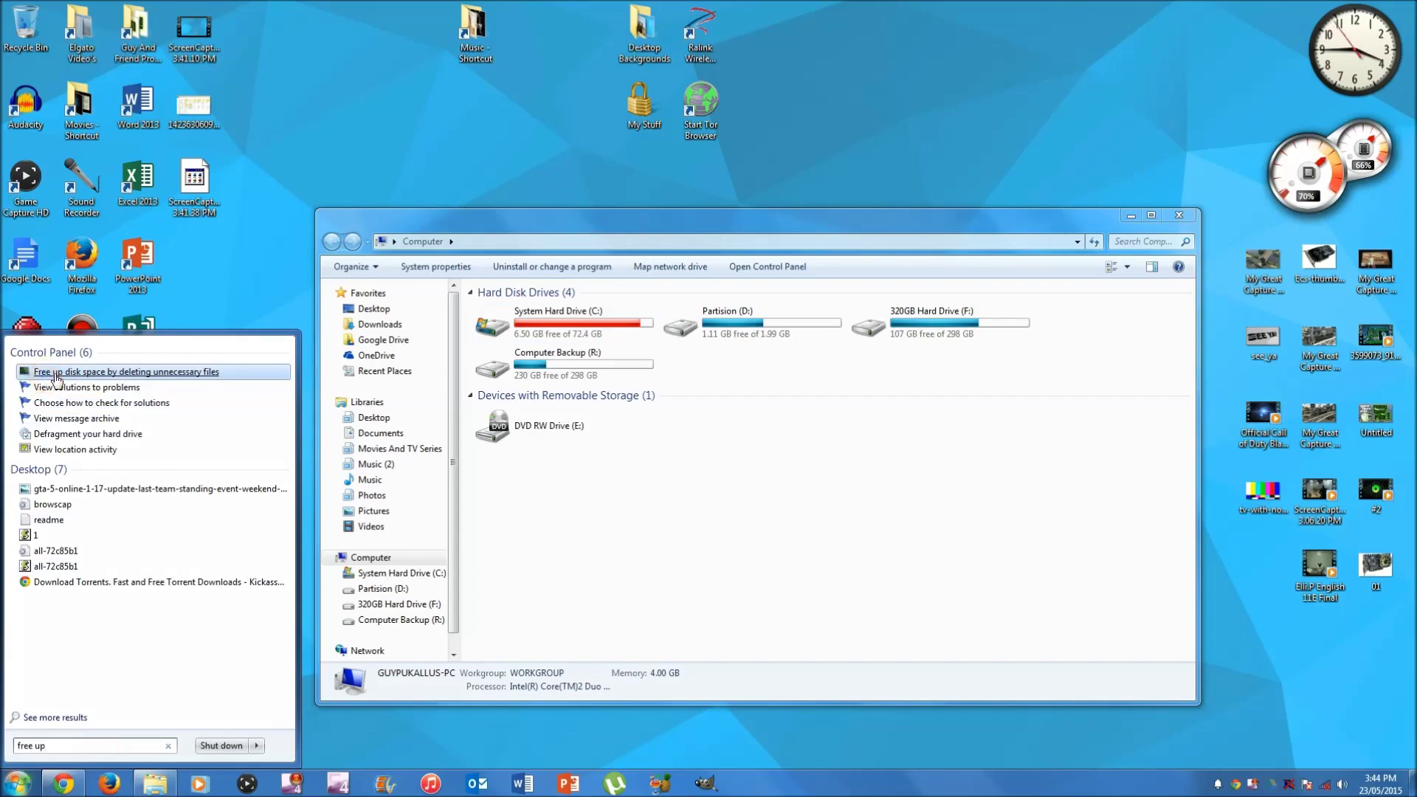
{"action": "left_click", "coordinate": [188, 382]}
{"action": "left_click", "coordinate": [156, 379]}
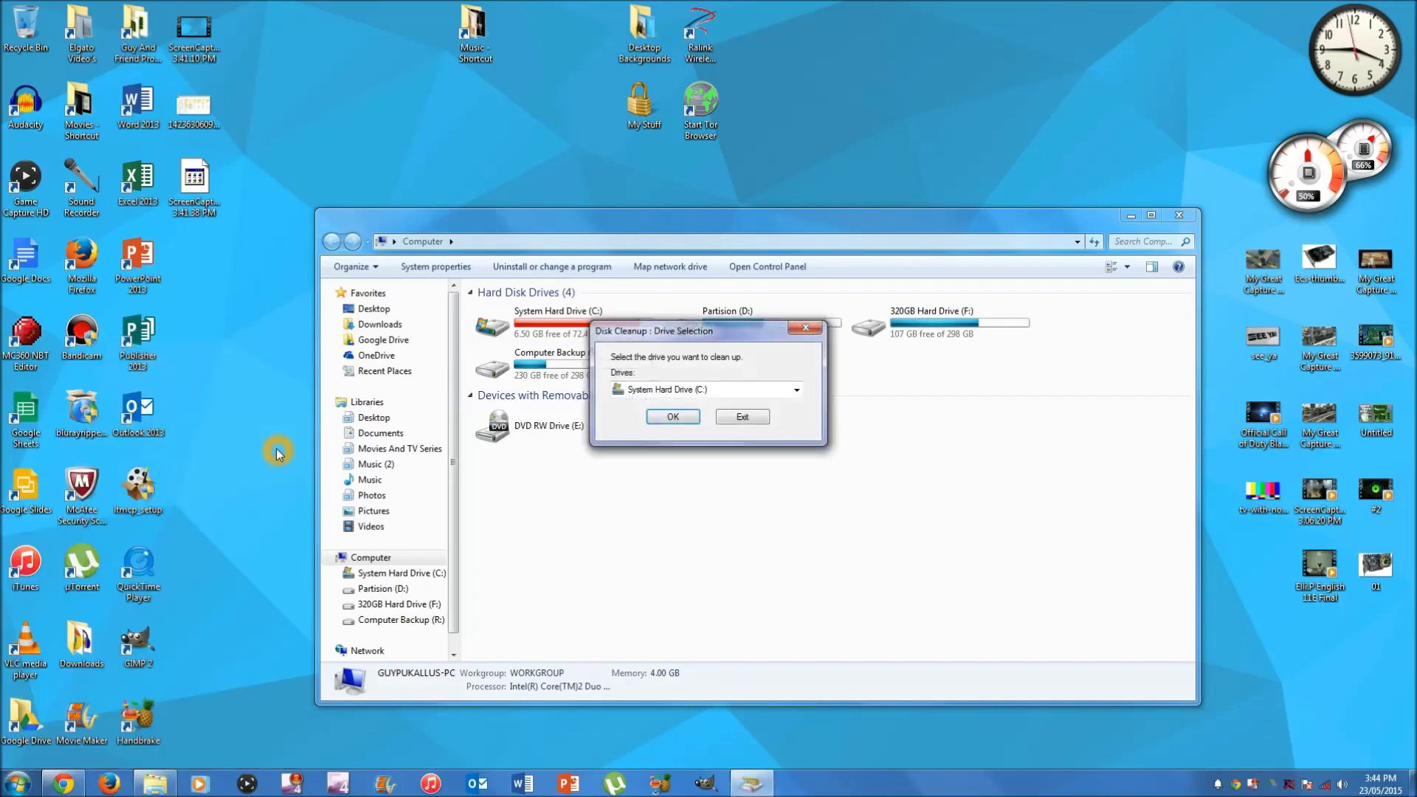
Step: Choose System Hard Drive (C:) as the drive to clean up and start cleaning up its system files
{"action": "left_click", "coordinate": [674, 395]}
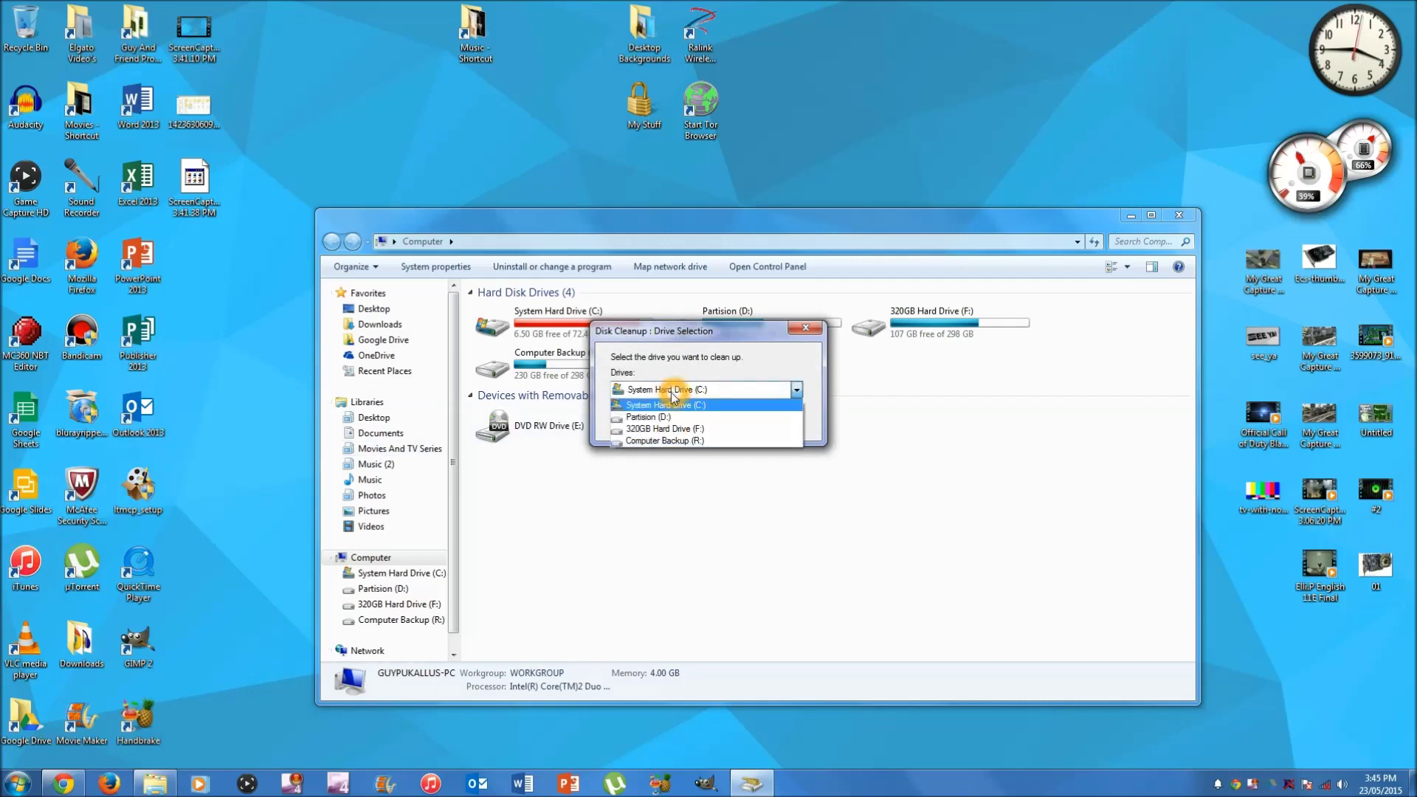
{"action": "left_click", "coordinate": [614, 405]}
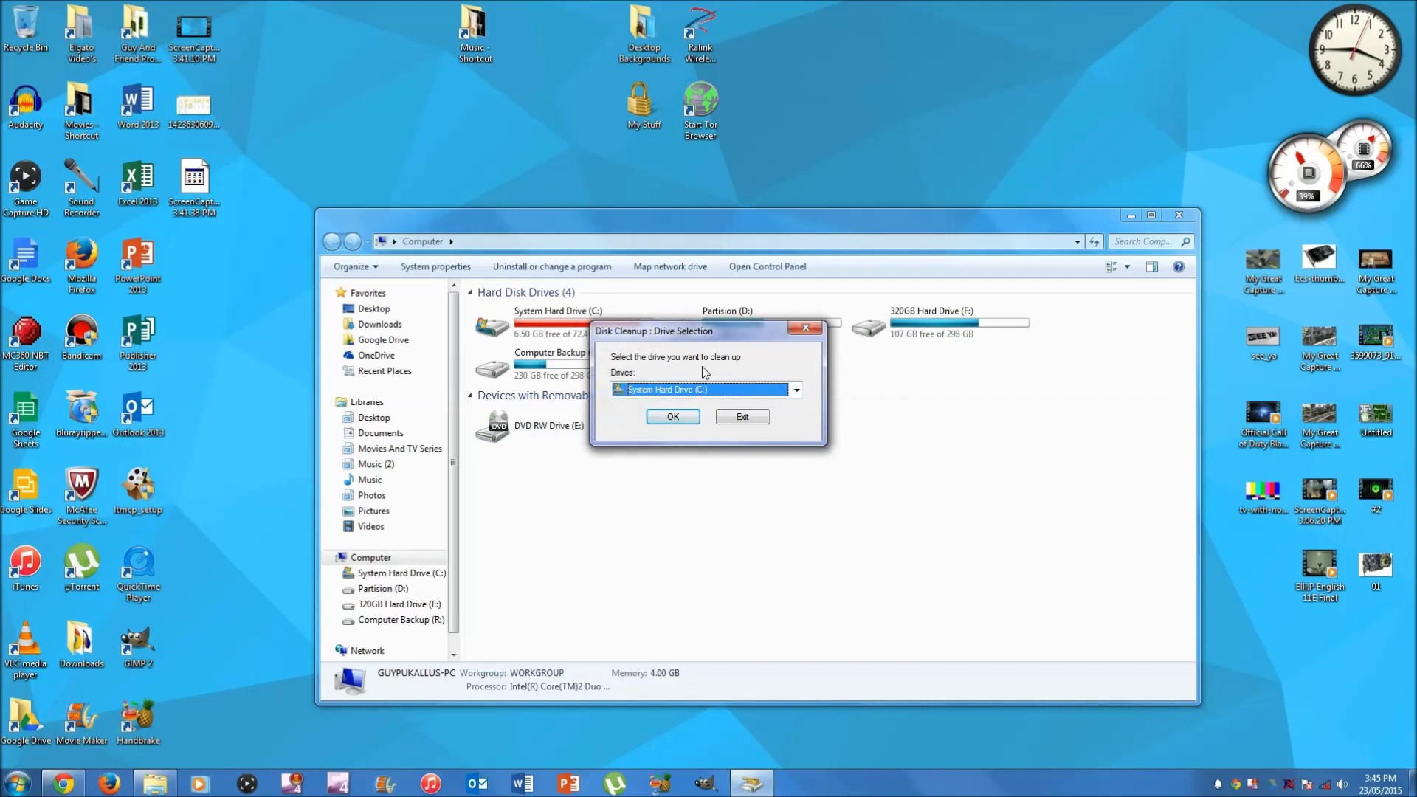
{"action": "left_click", "coordinate": [674, 417]}
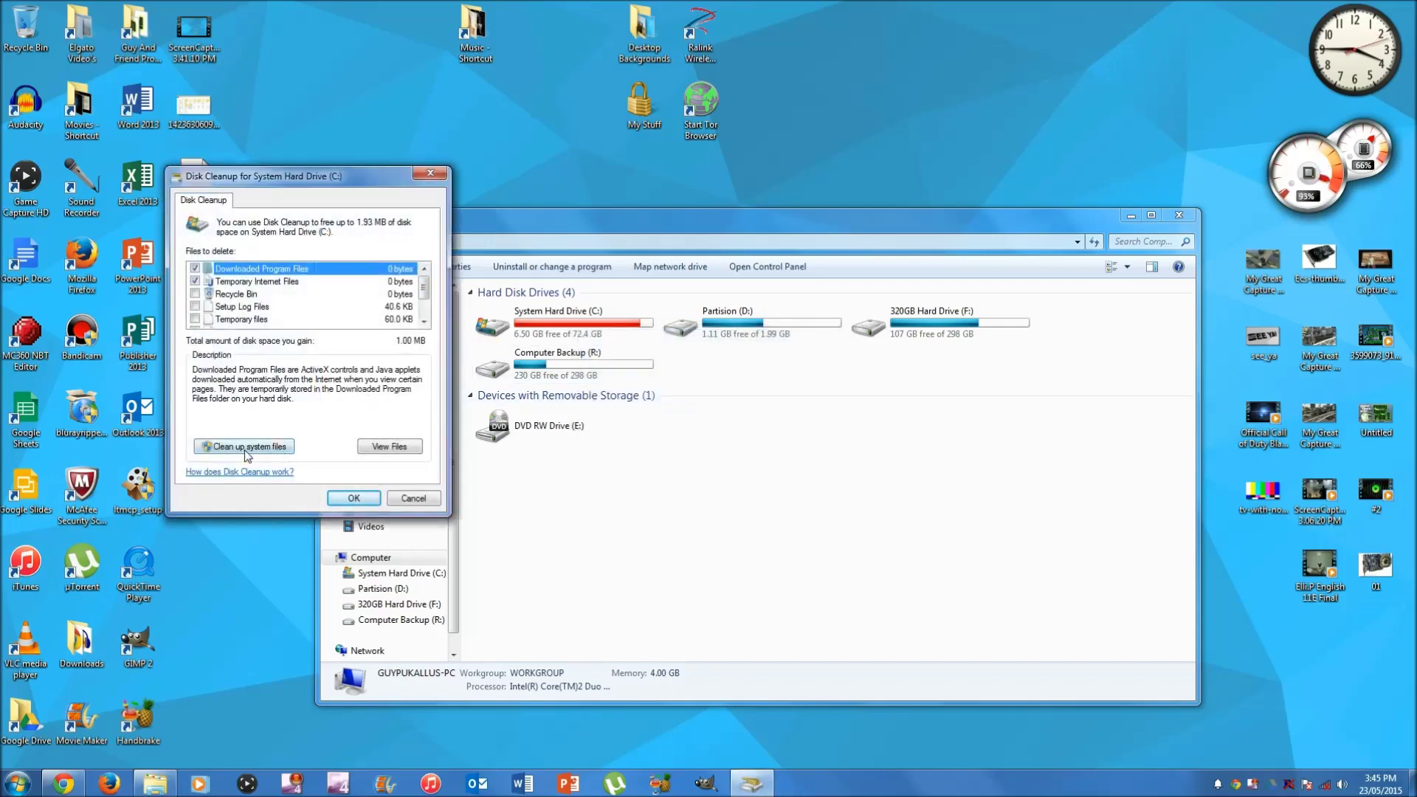
{"action": "left_click", "coordinate": [280, 450]}
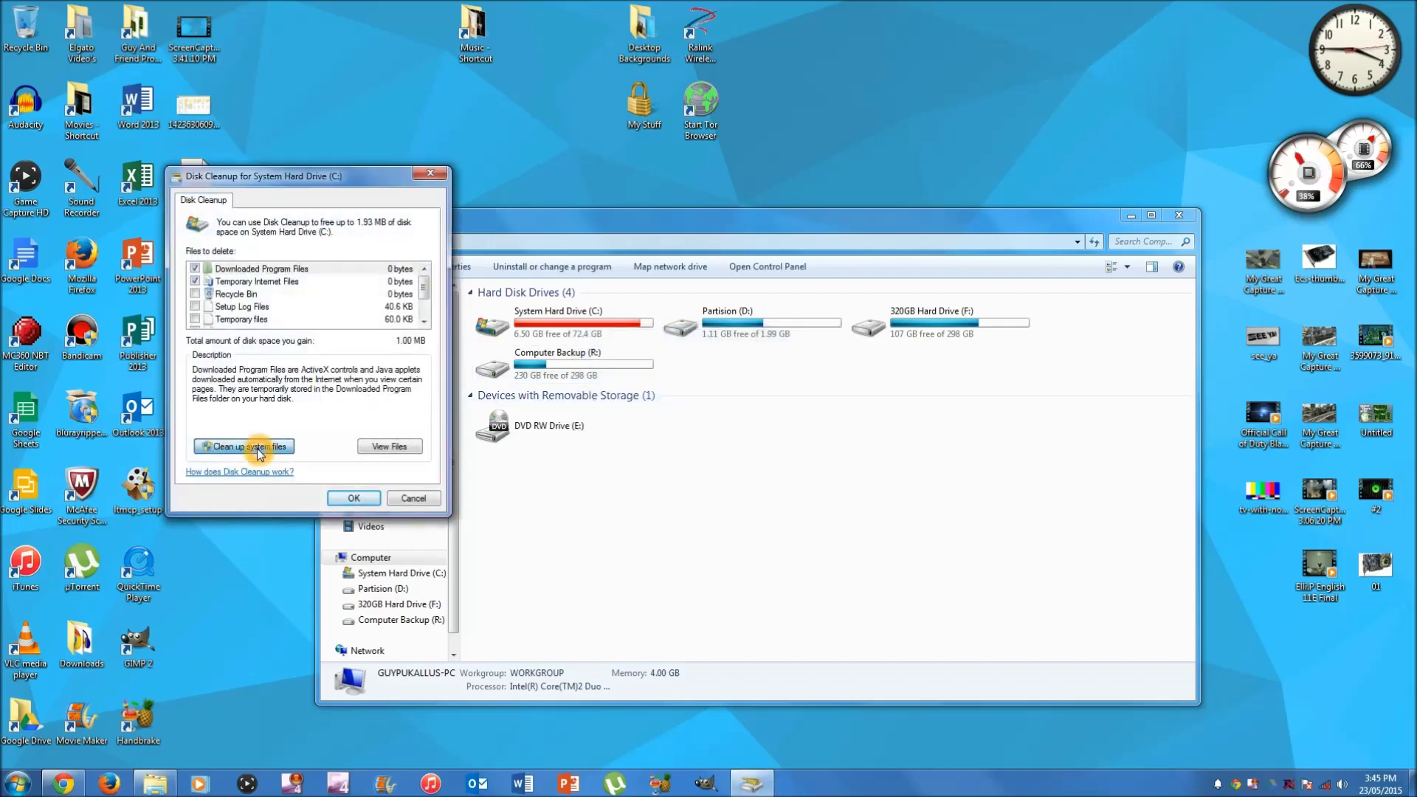
Step: Choose System Hard Drive (C:) again as the drive for the system files cleanup scan
{"action": "left_click", "coordinate": [700, 395]}
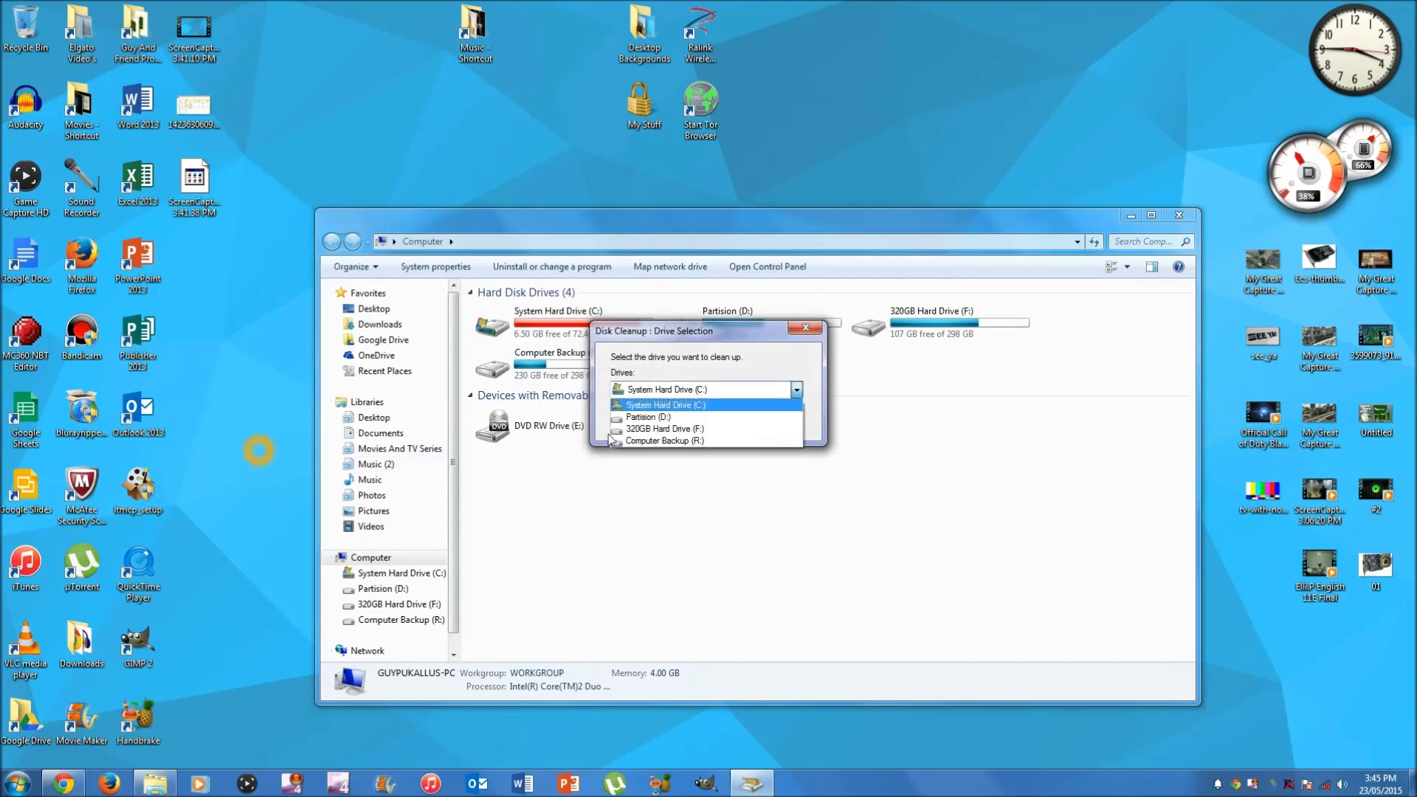
{"action": "left_click", "coordinate": [664, 406]}
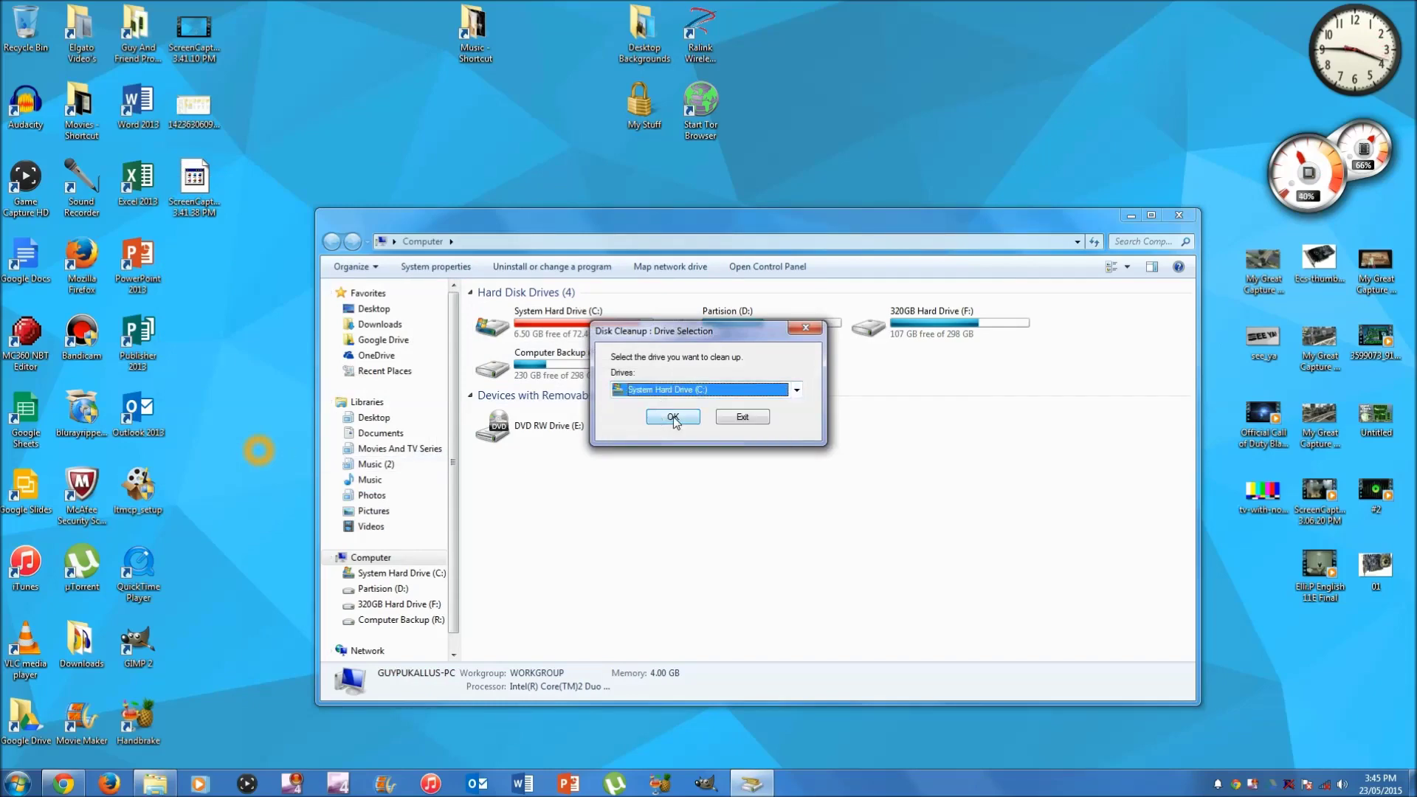
{"action": "left_click", "coordinate": [665, 414]}
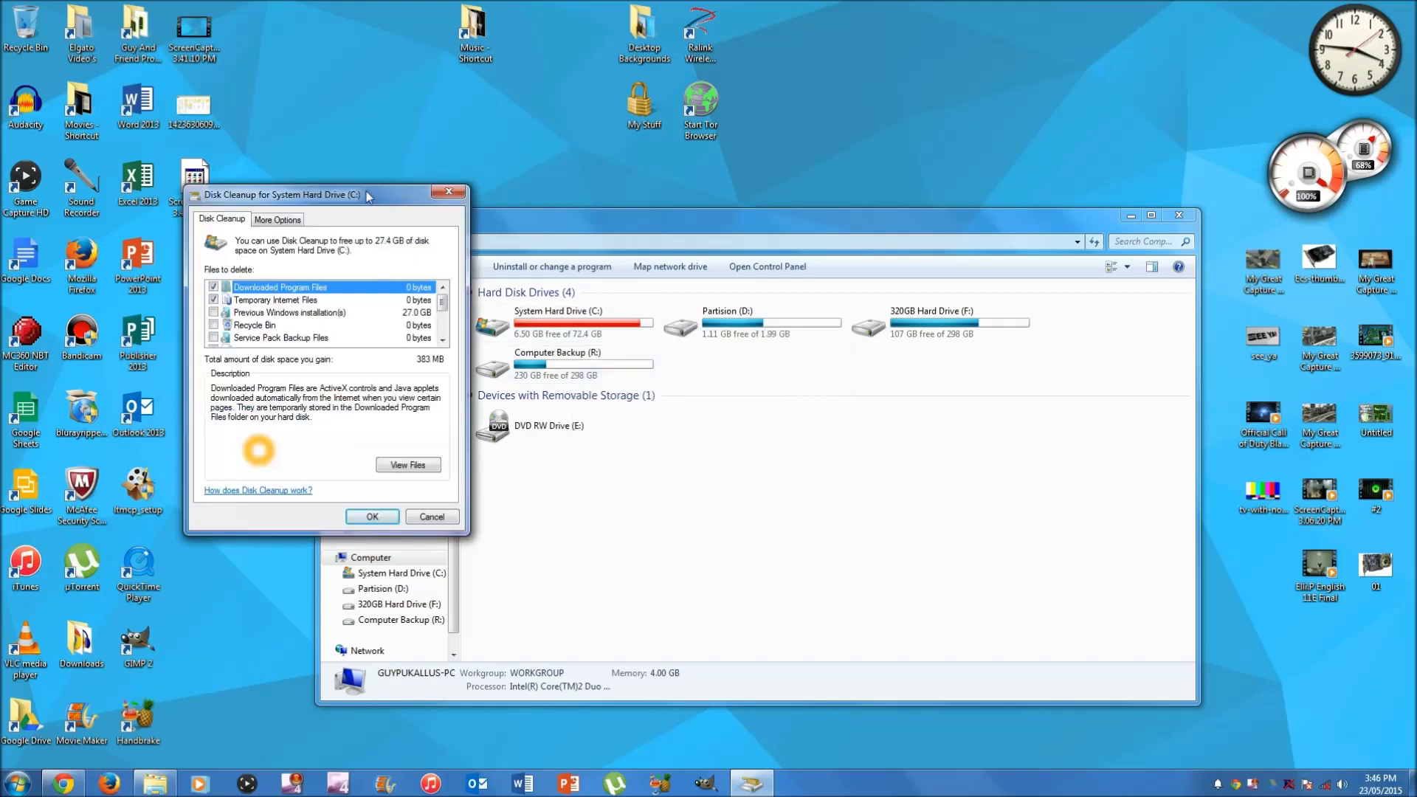
Step: Move the Disk Cleanup dialog aside and minimise the Computer window behind it
{"action": "left_click_drag", "start_coordinate": [371, 198], "coordinate": [947, 194]}
{"action": "left_click", "coordinate": [1113, 244]}
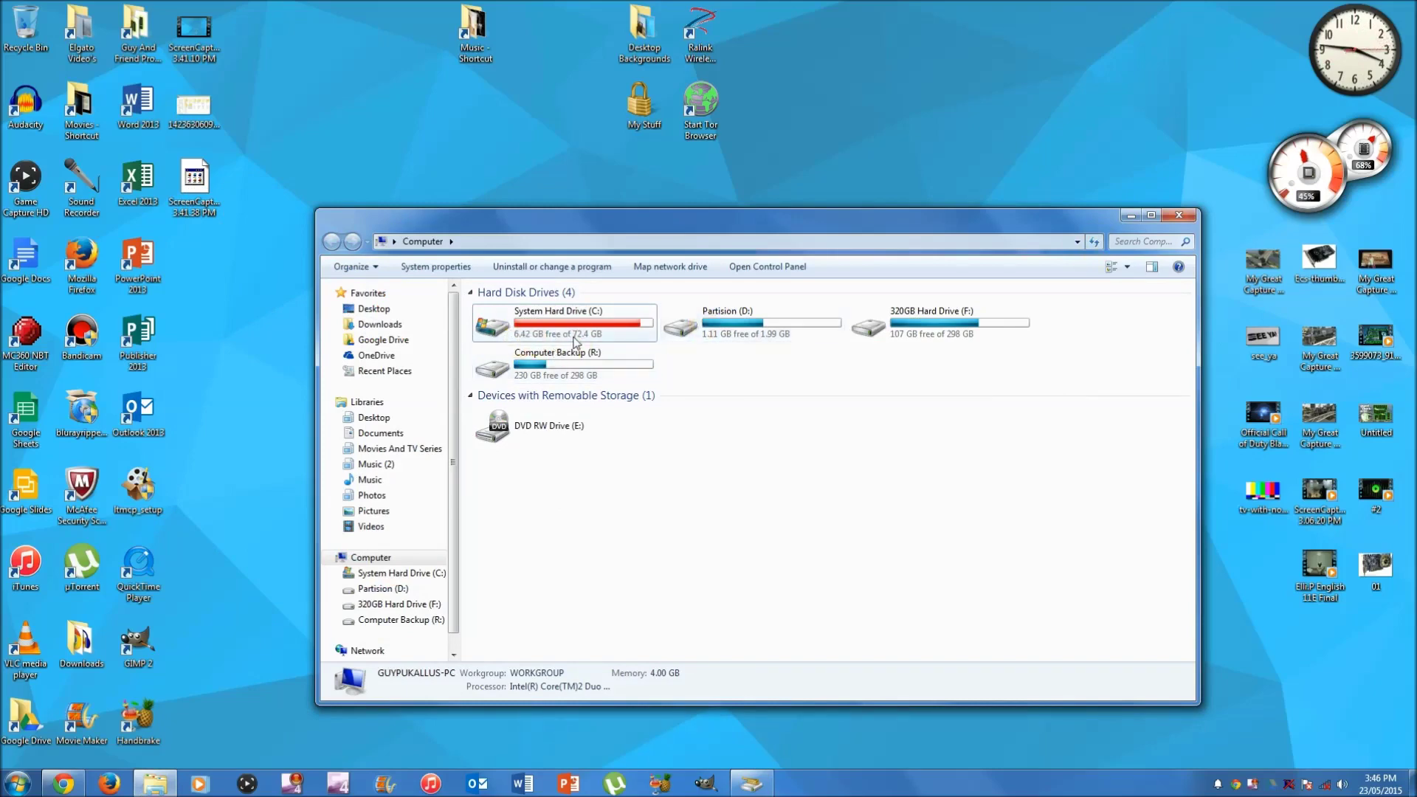
{"action": "left_click", "coordinate": [1131, 215]}
{"action": "left_click_drag", "start_coordinate": [801, 244], "coordinate": [759, 207]}
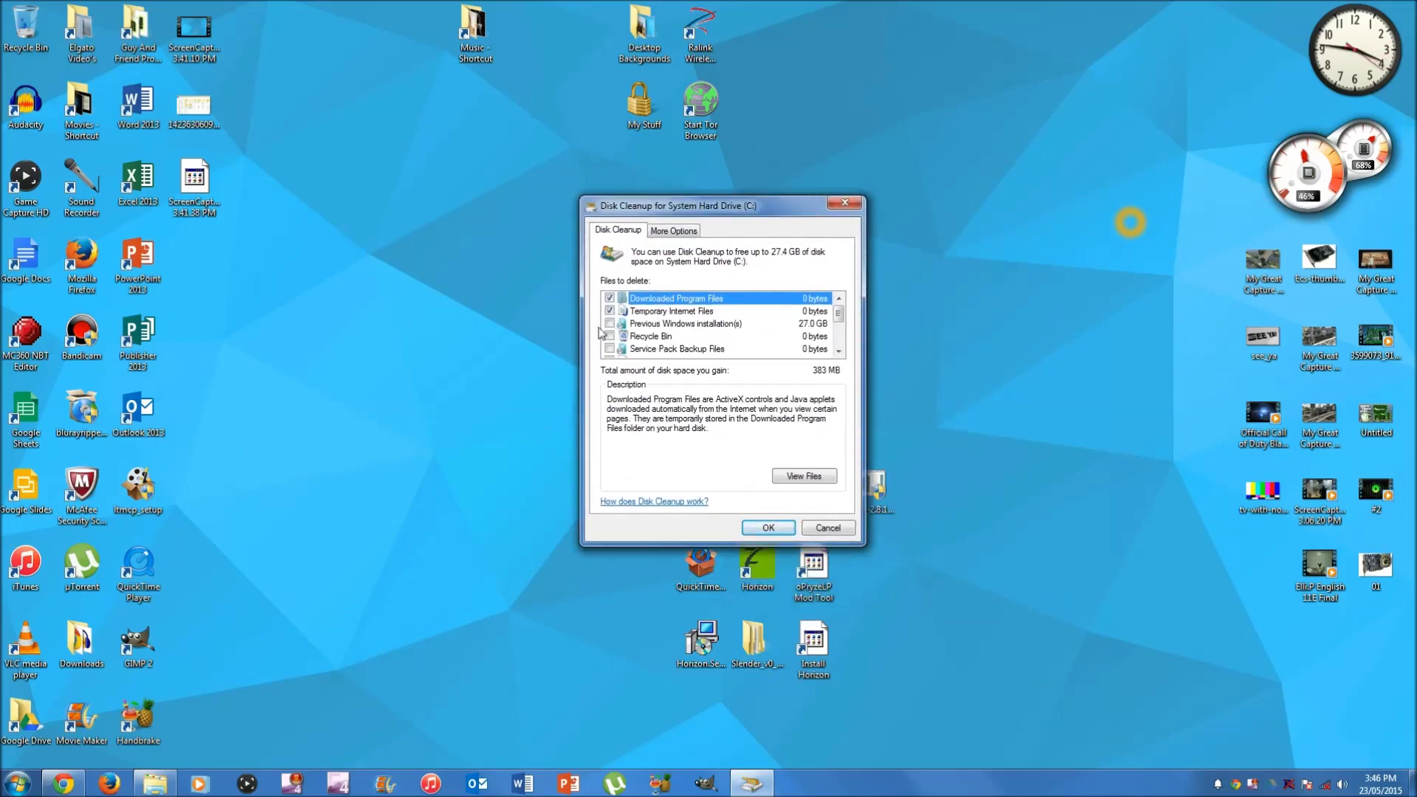
Step: Mark Previous Windows installation(s) for deletion and show its description
{"action": "mouse_move", "coordinate": [840, 315]}
{"action": "left_mouse_down"}
{"action": "mouse_move", "coordinate": [839, 337]}
{"action": "mouse_move", "coordinate": [839, 313]}
{"action": "left_mouse_up"}
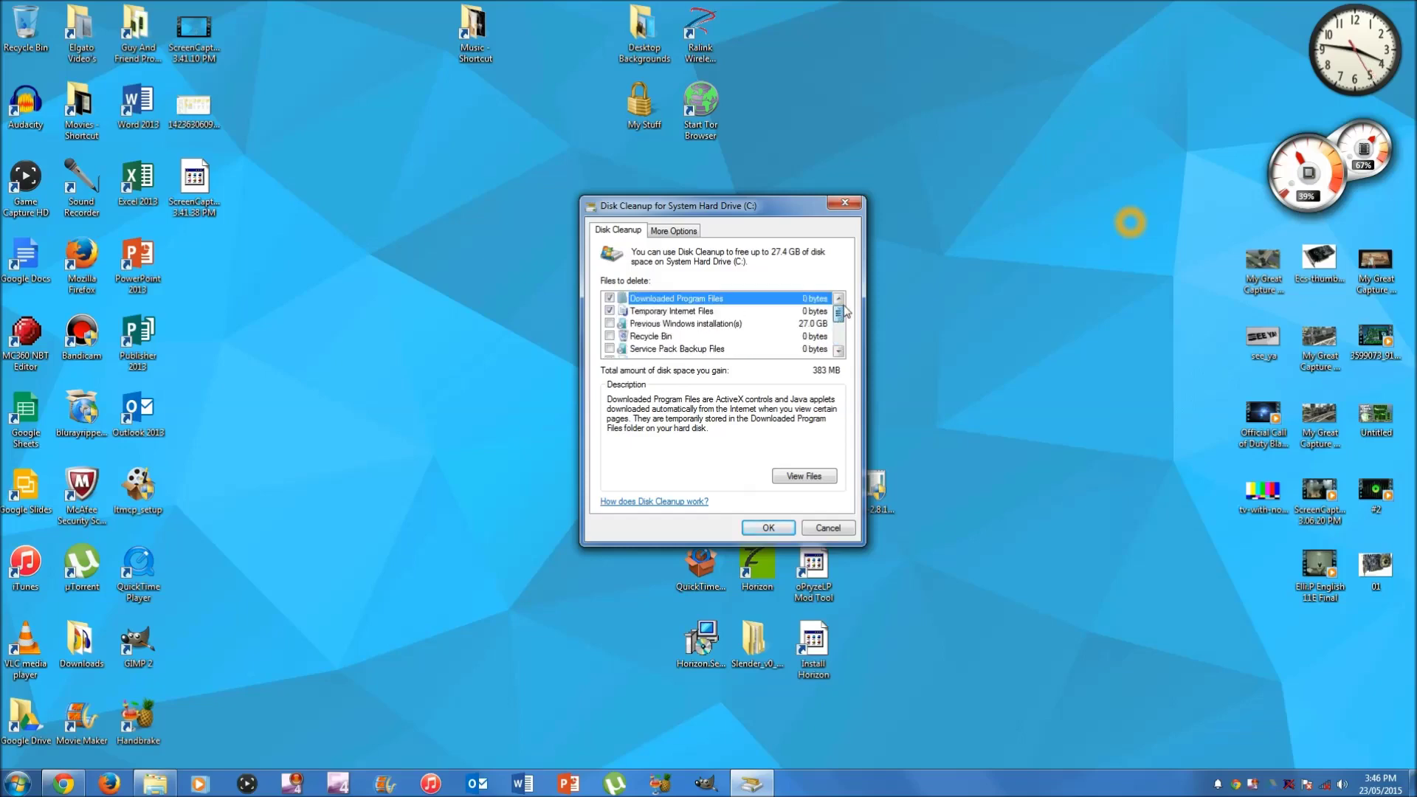
{"action": "left_click", "coordinate": [608, 325]}
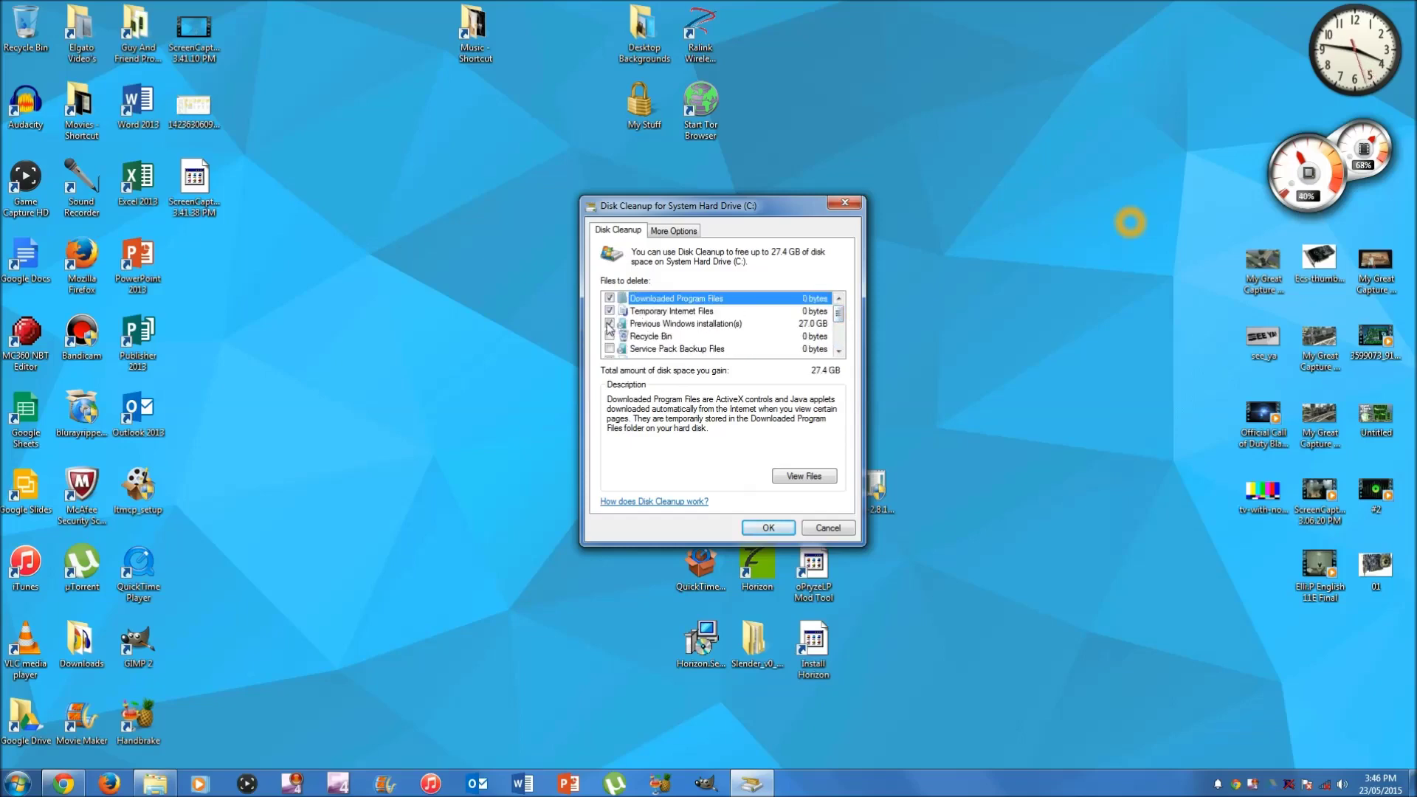
{"action": "left_click", "coordinate": [686, 325]}
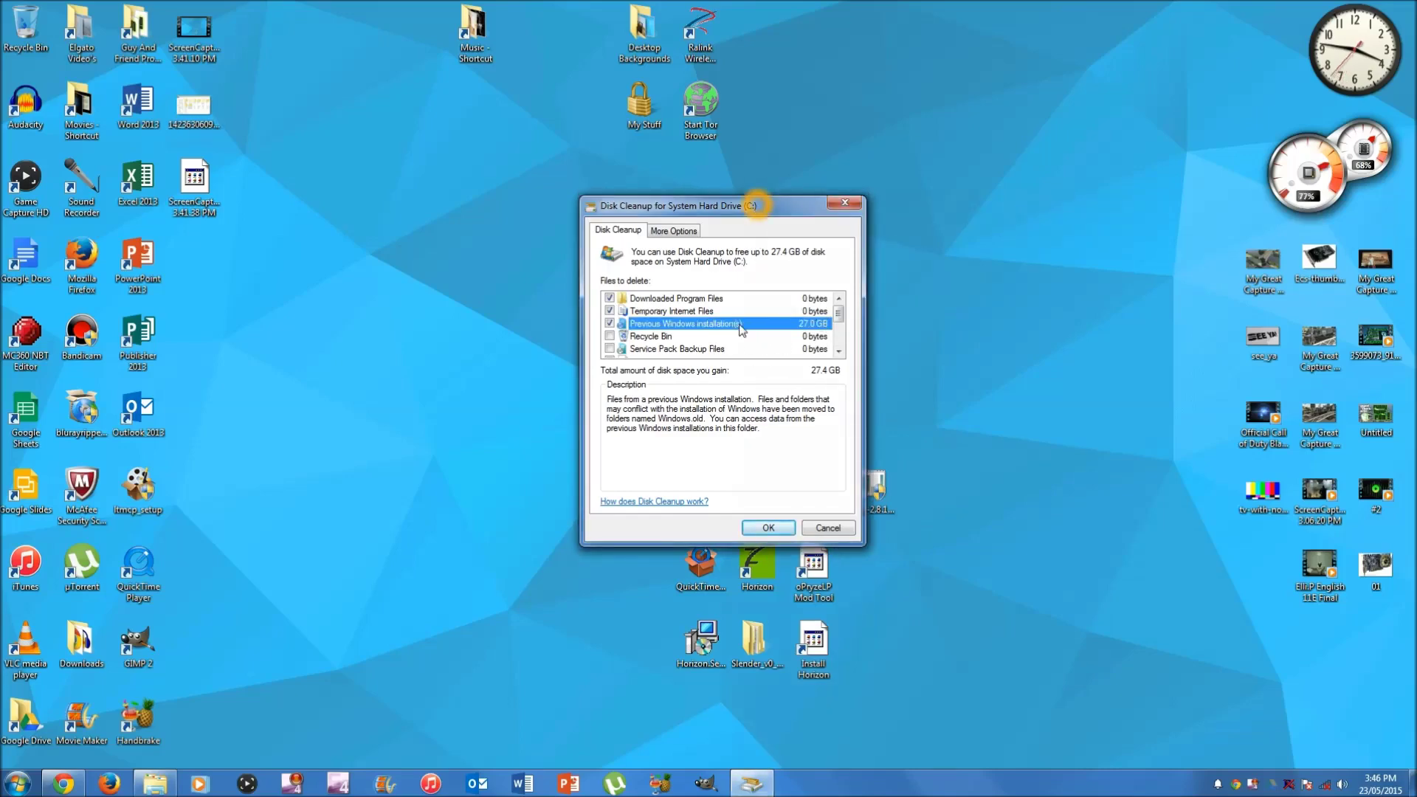
Step: Mark the remaining file categories, including Recycle Bin, Service Pack Backup Files and Windows error reports, and permanently delete all marked files
{"action": "left_click_drag", "start_coordinate": [839, 316], "coordinate": [839, 318]}
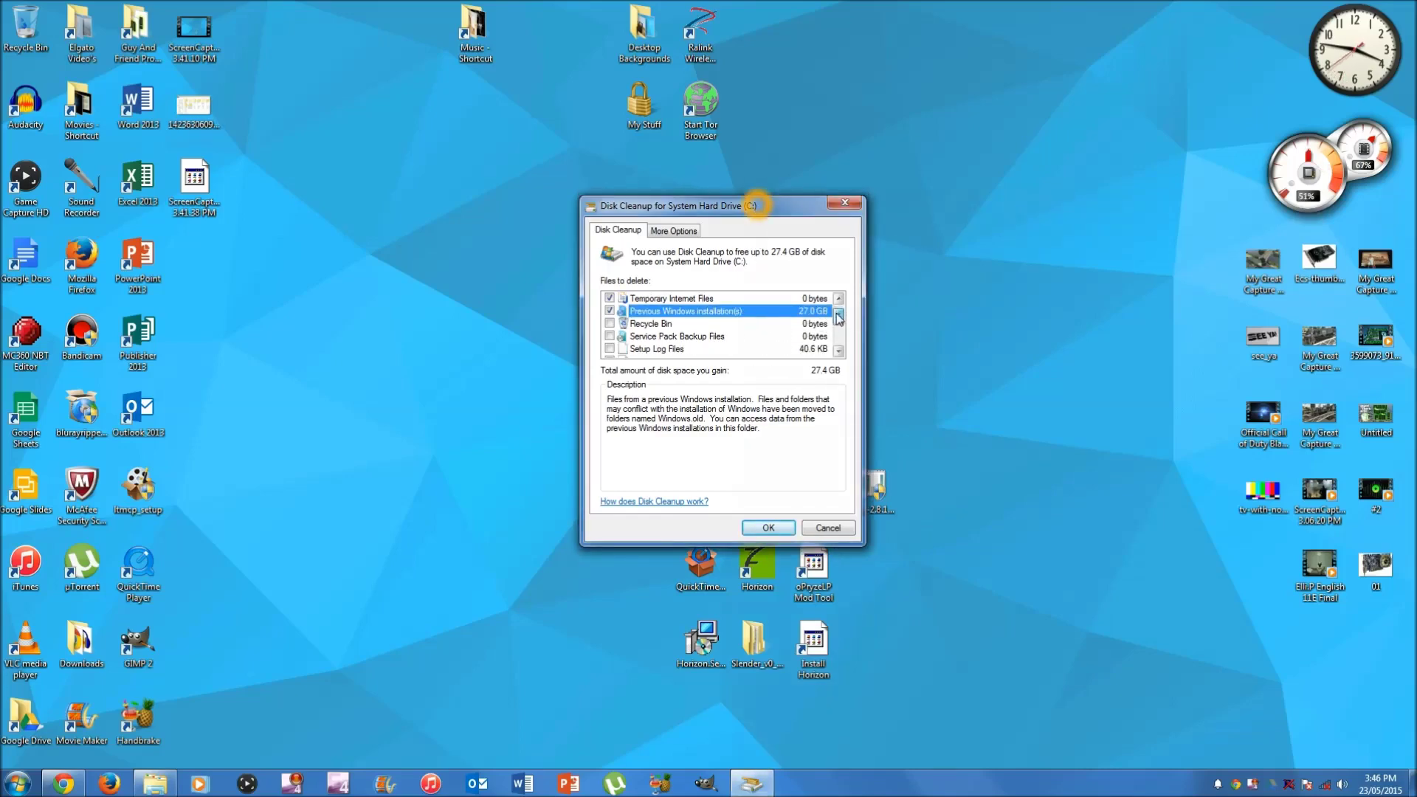
{"action": "left_click", "coordinate": [611, 338]}
{"action": "left_click_drag", "start_coordinate": [839, 316], "coordinate": [840, 338]}
{"action": "left_click", "coordinate": [609, 324]}
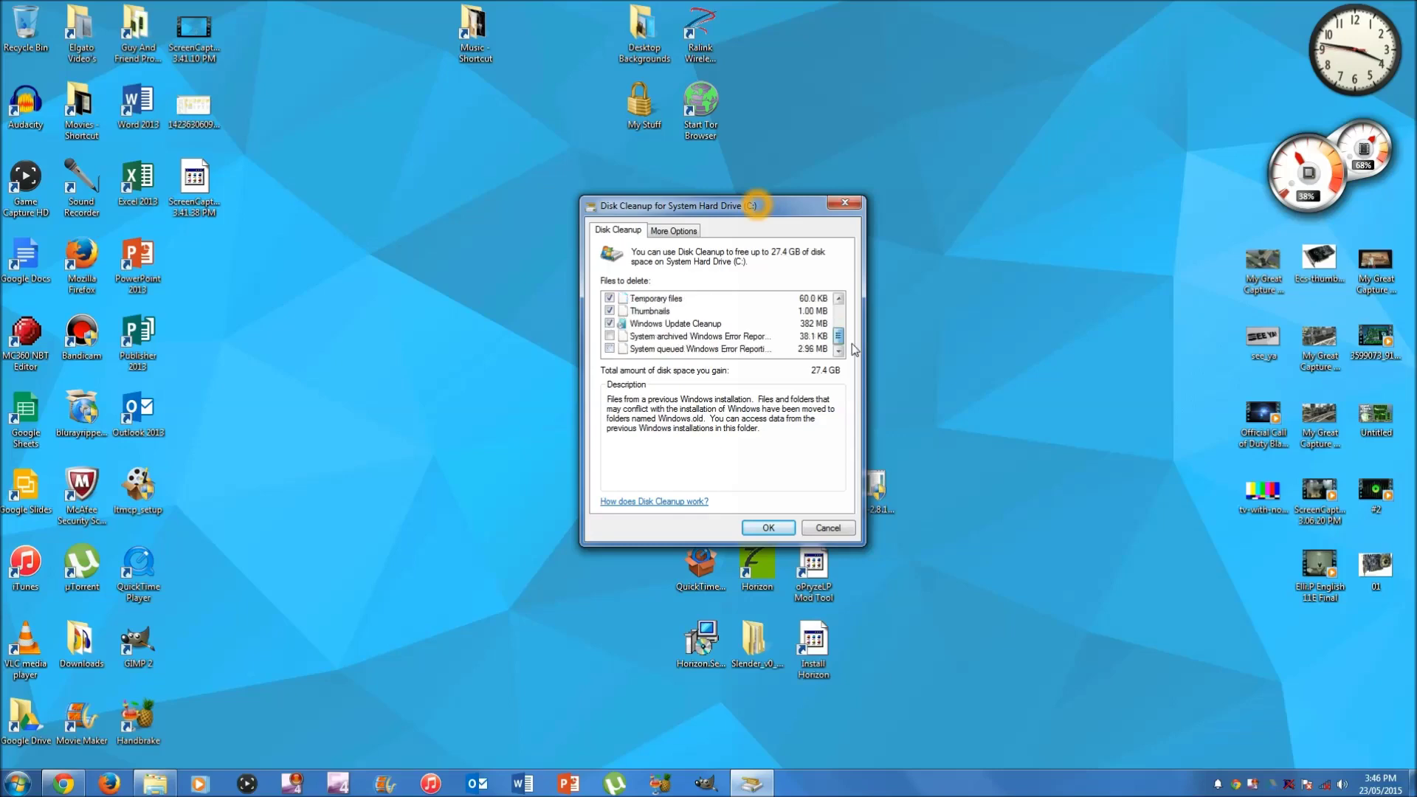
{"action": "left_click", "coordinate": [610, 348]}
{"action": "left_click_drag", "start_coordinate": [841, 341], "coordinate": [844, 319]}
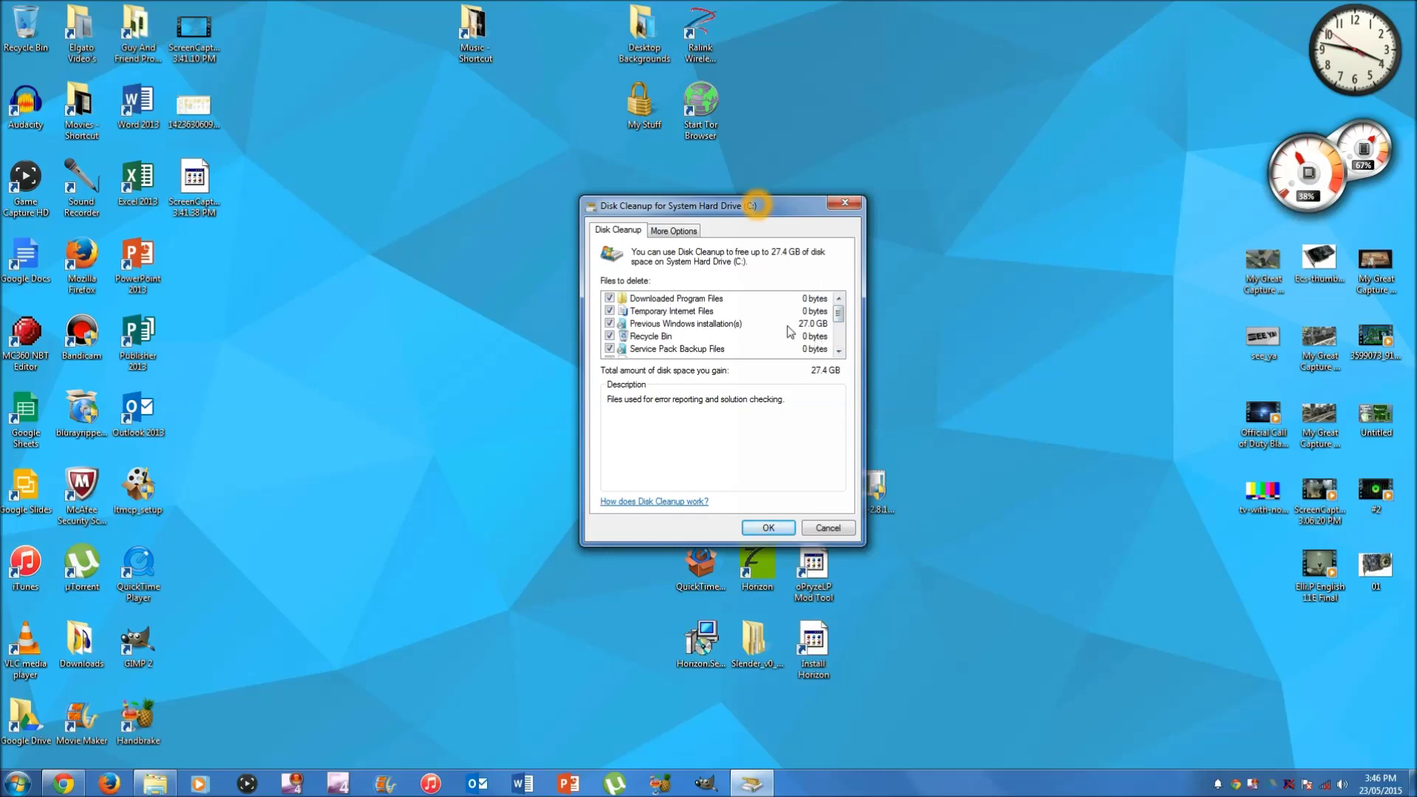
{"action": "left_click", "coordinate": [769, 525]}
{"action": "left_click", "coordinate": [748, 401]}
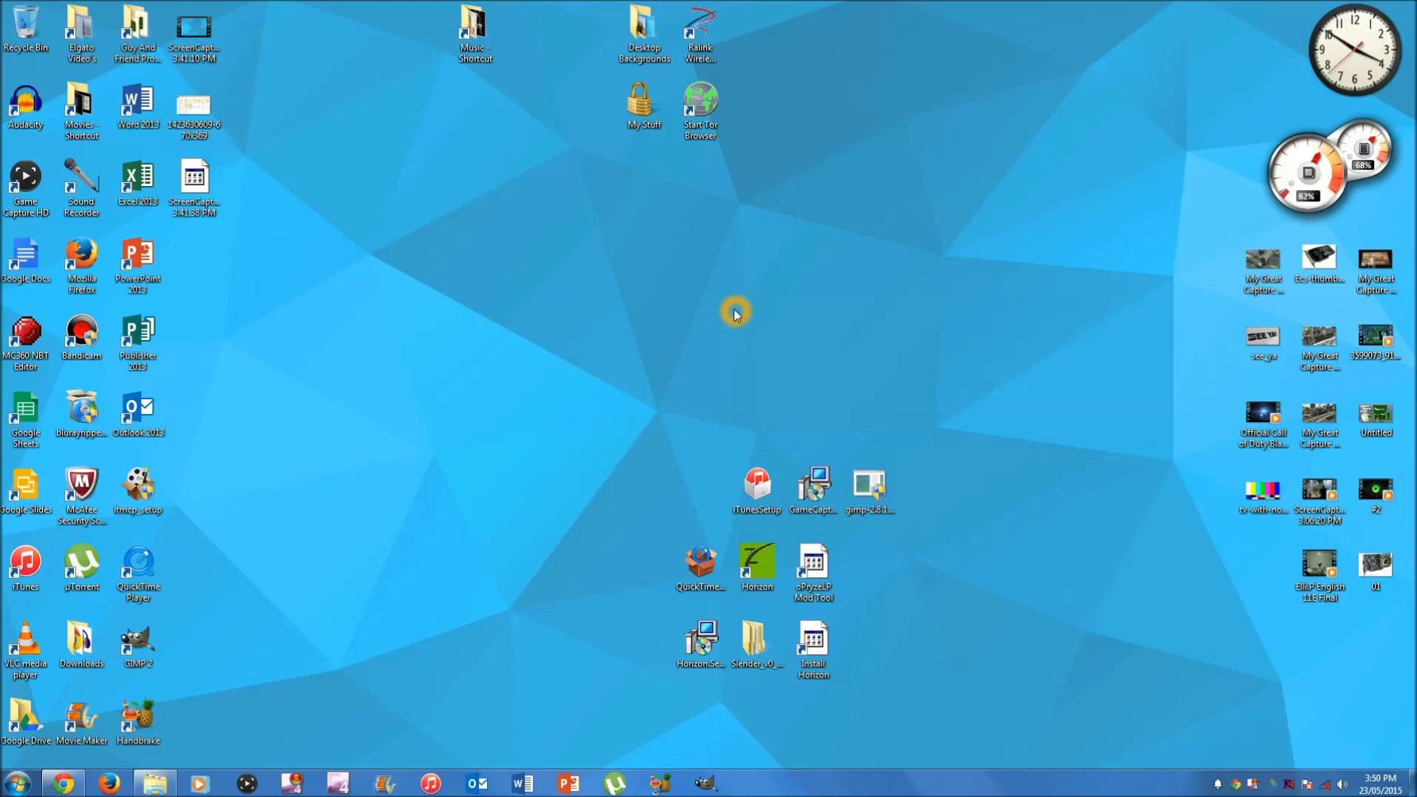
Step: Close the minimised Computer window and open Computer anew to list the drives
{"action": "right_click", "coordinate": [156, 782]}
{"action": "left_click", "coordinate": [115, 743]}
{"action": "left_click", "coordinate": [16, 783]}
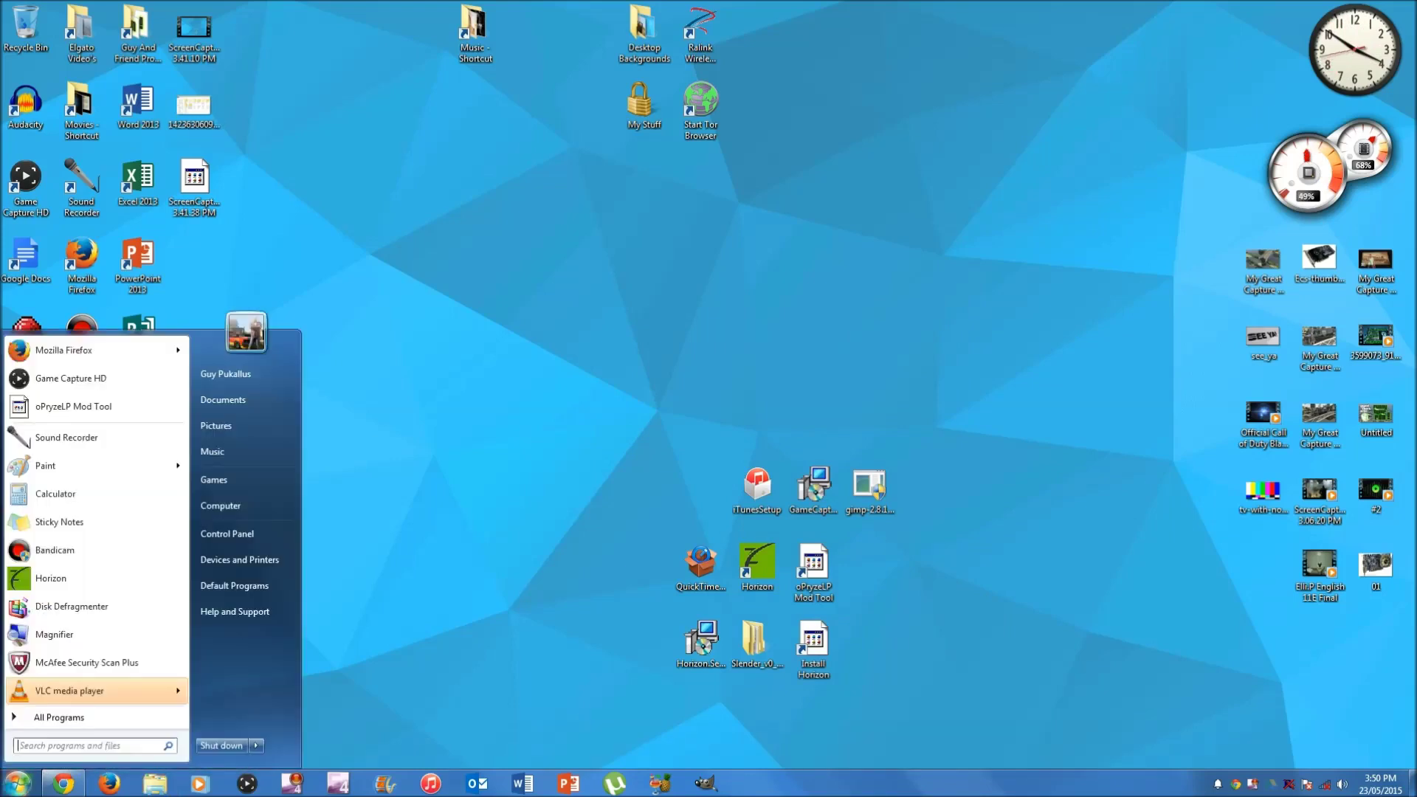
{"action": "left_click", "coordinate": [260, 506]}
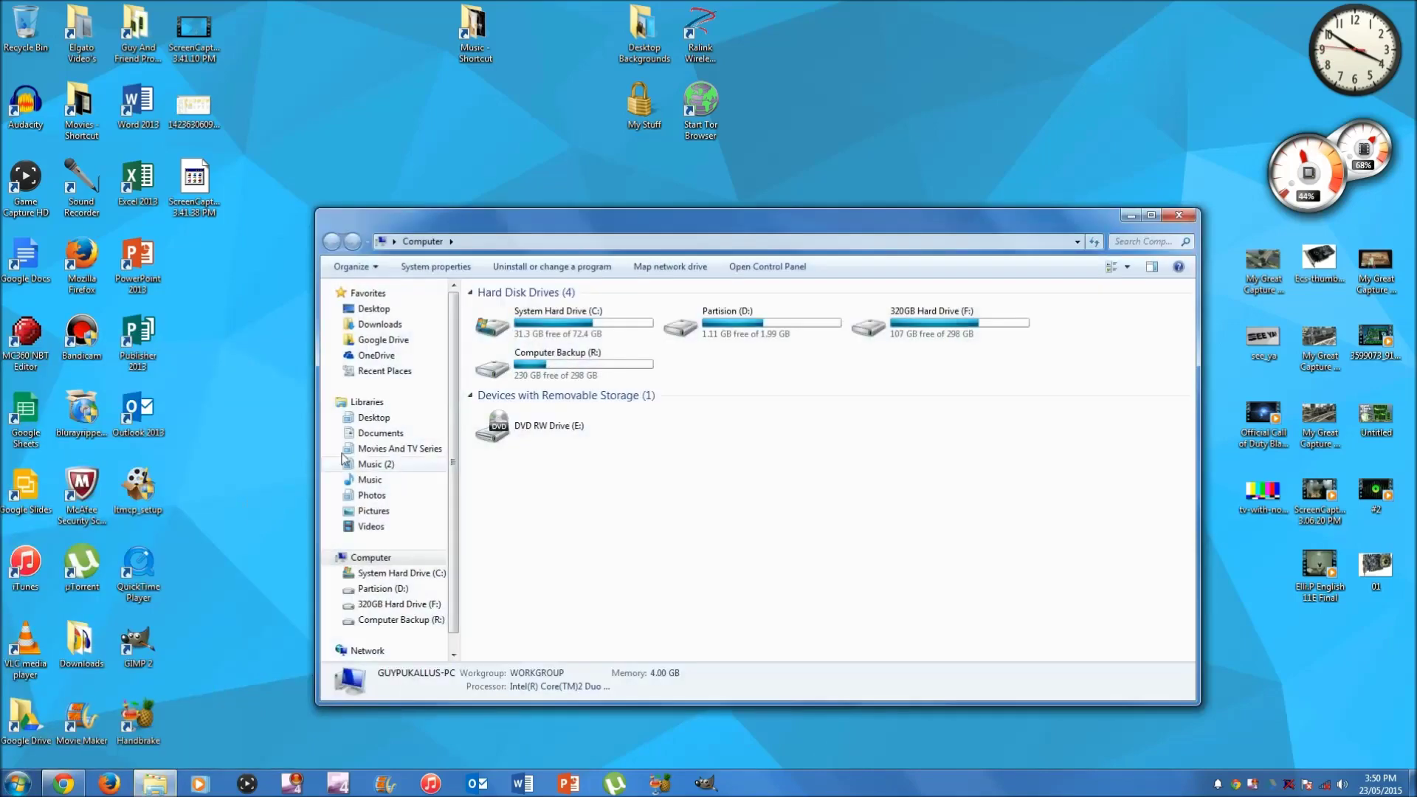
Step: Check the used and free space in the properties of System Hard Drive (C:), closing them when done
{"action": "left_click", "coordinate": [543, 336]}
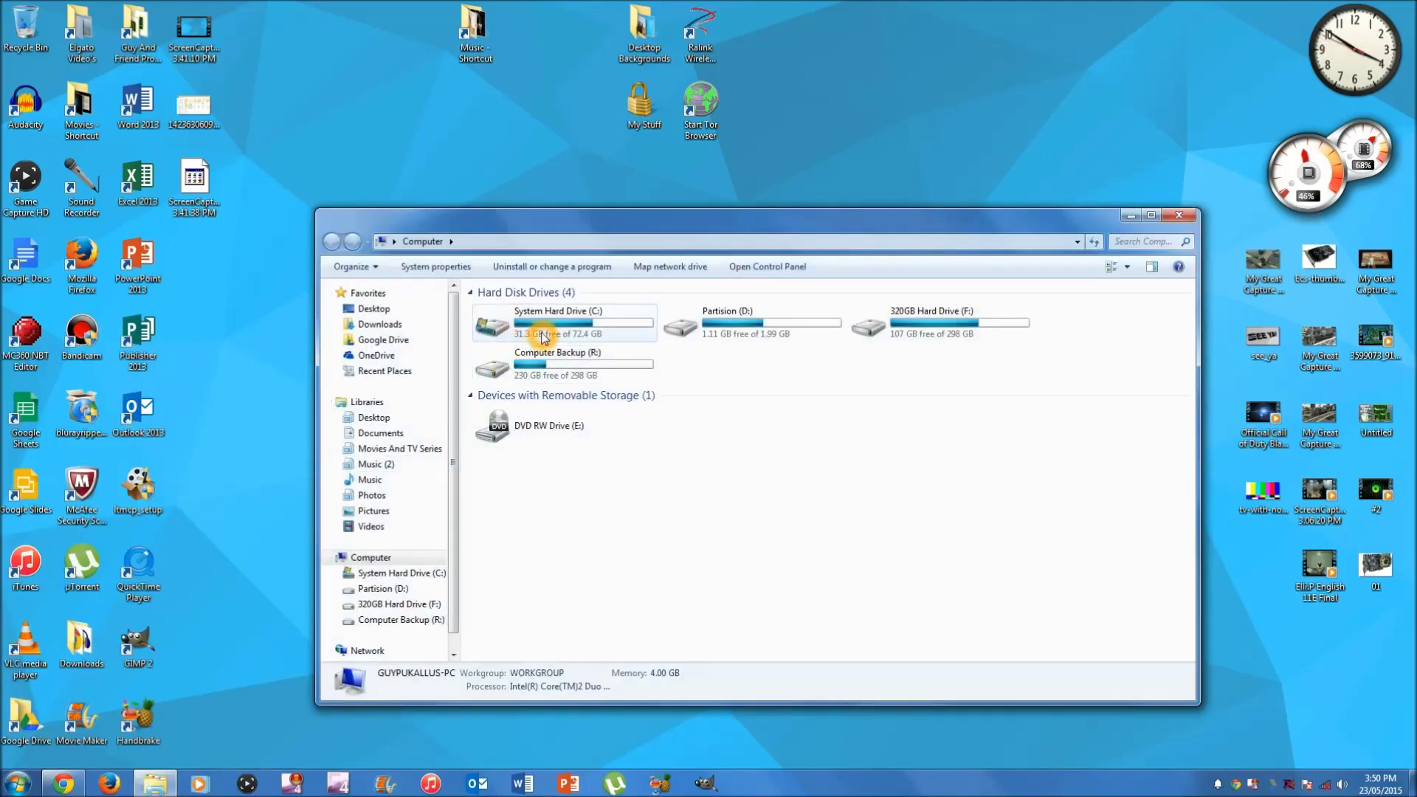
{"action": "right_click", "coordinate": [588, 325]}
{"action": "left_click", "coordinate": [633, 510]}
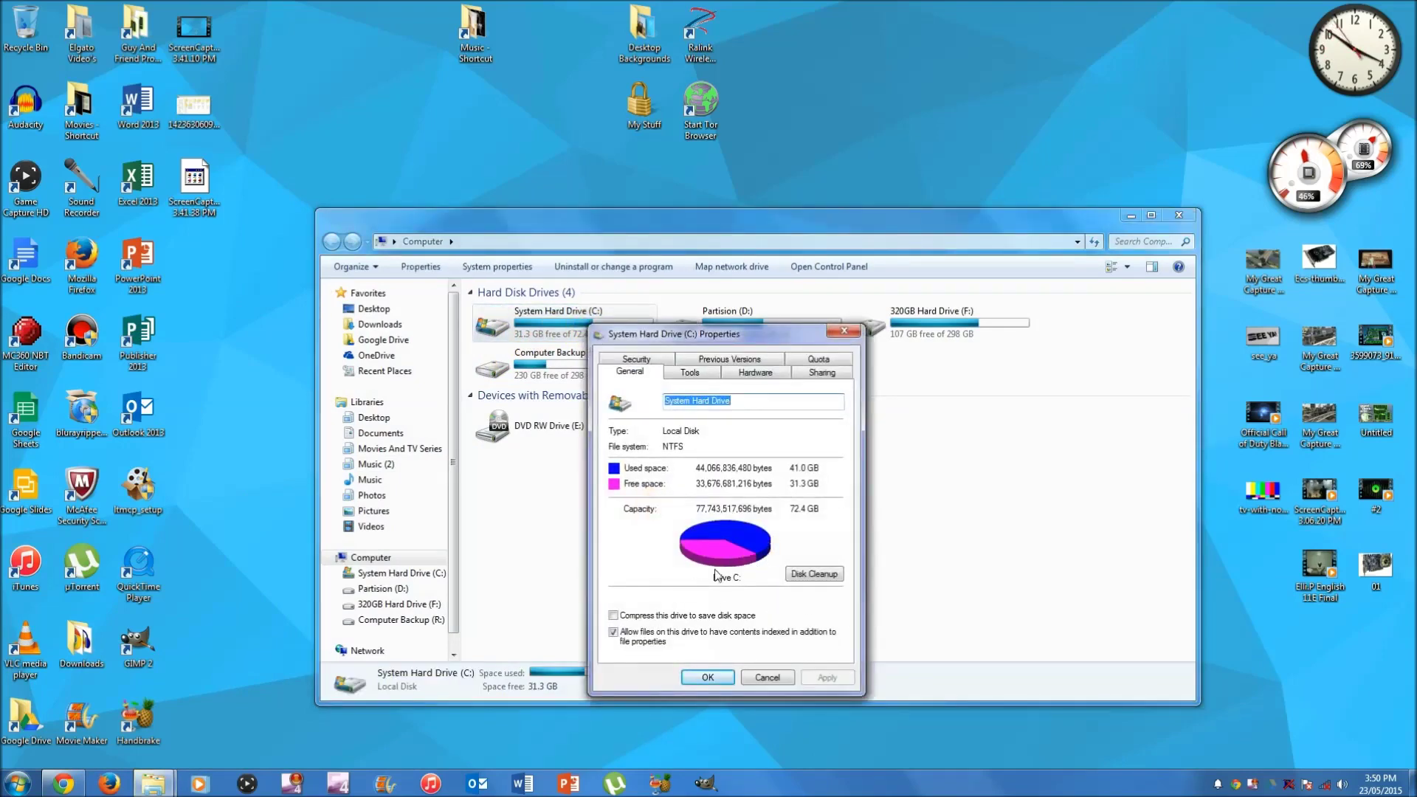
{"action": "left_click", "coordinate": [707, 677]}
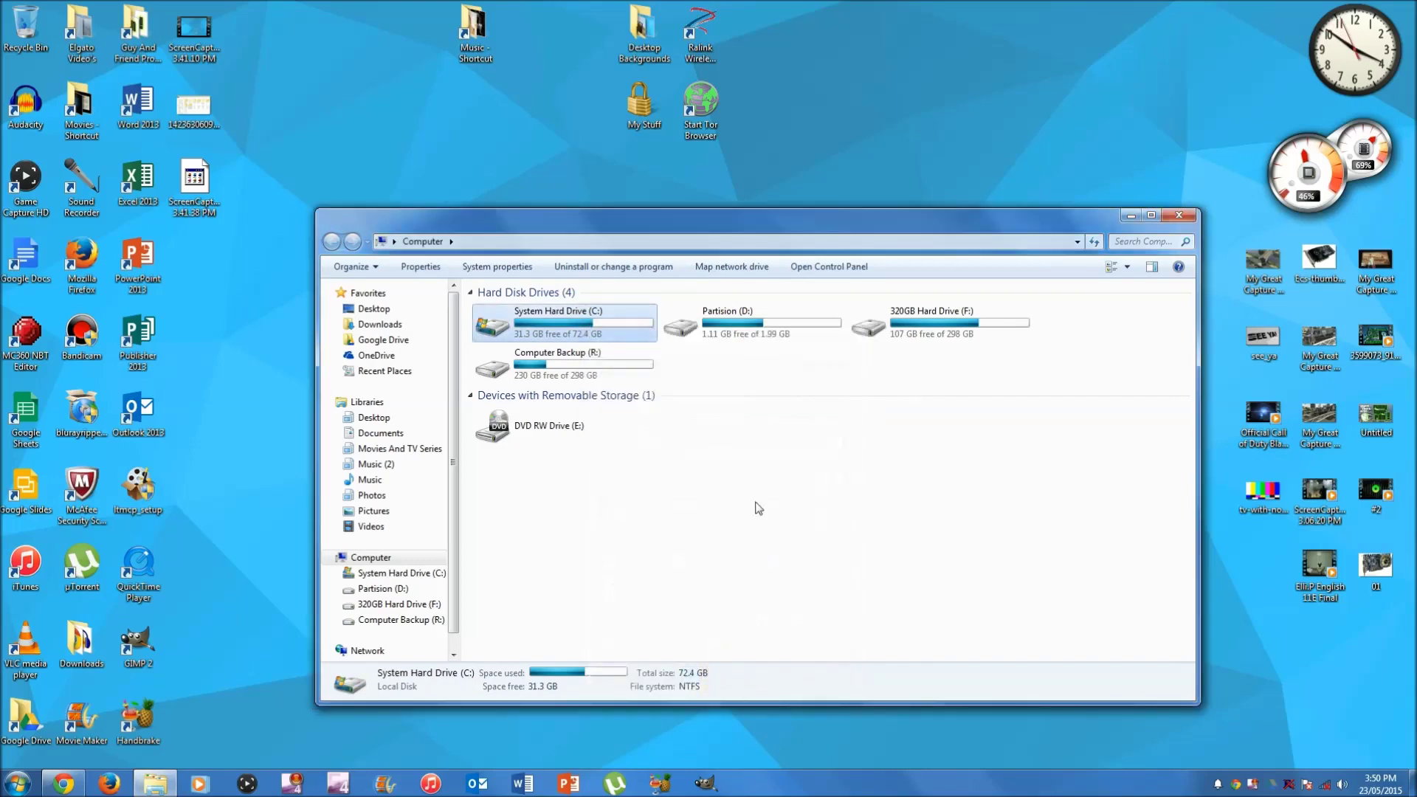
{"action": "left_click", "coordinate": [694, 475]}
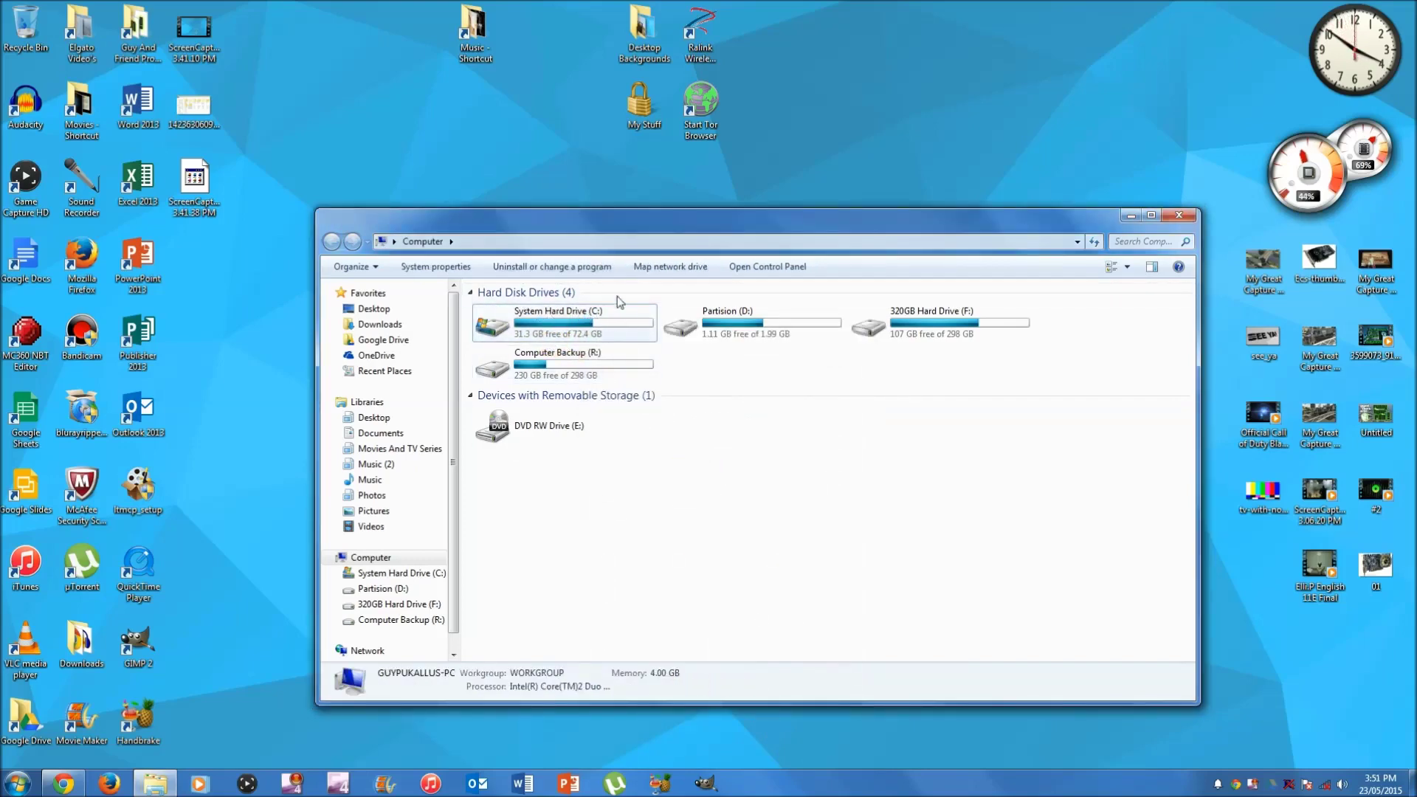
{"action": "left_click", "coordinate": [574, 333]}
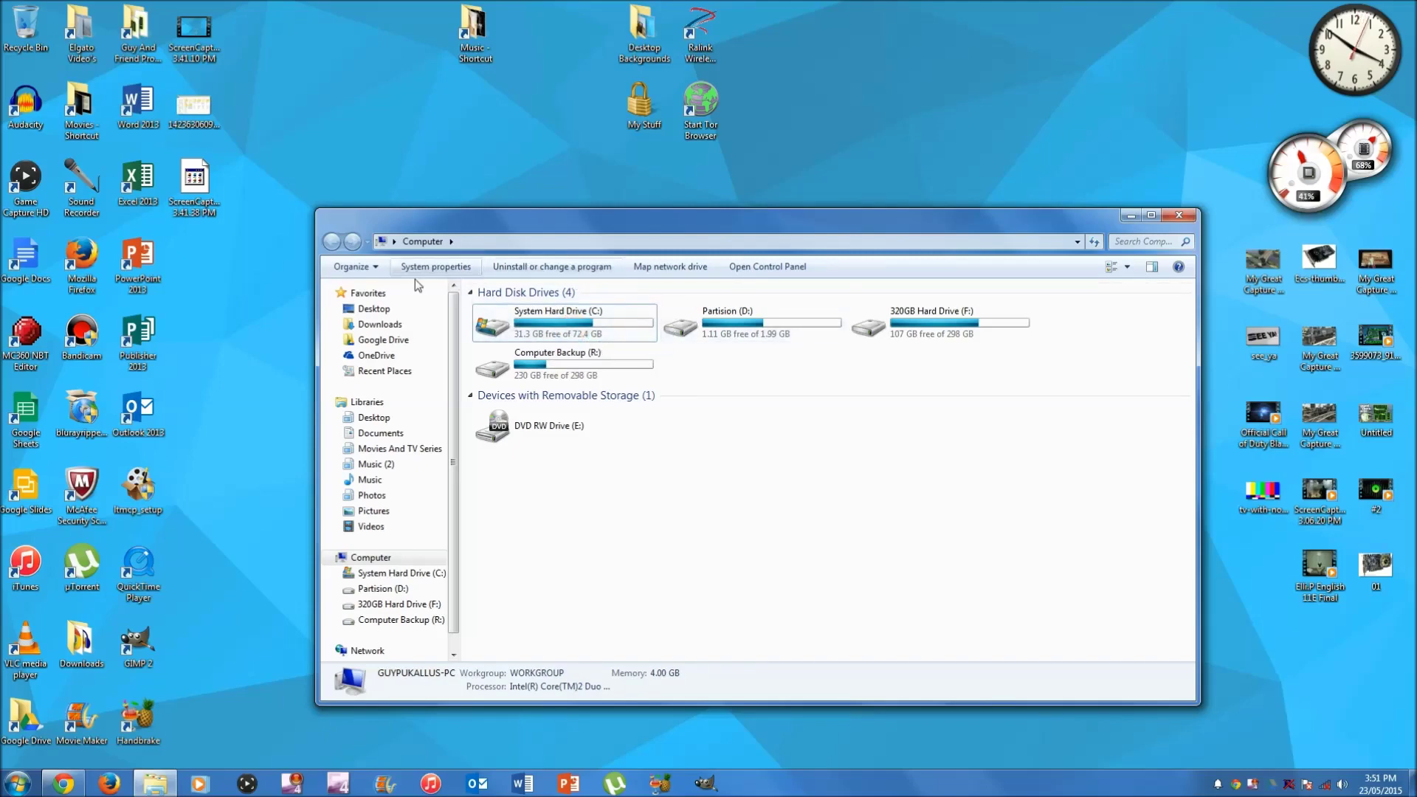
{"action": "left_click", "coordinate": [517, 456]}
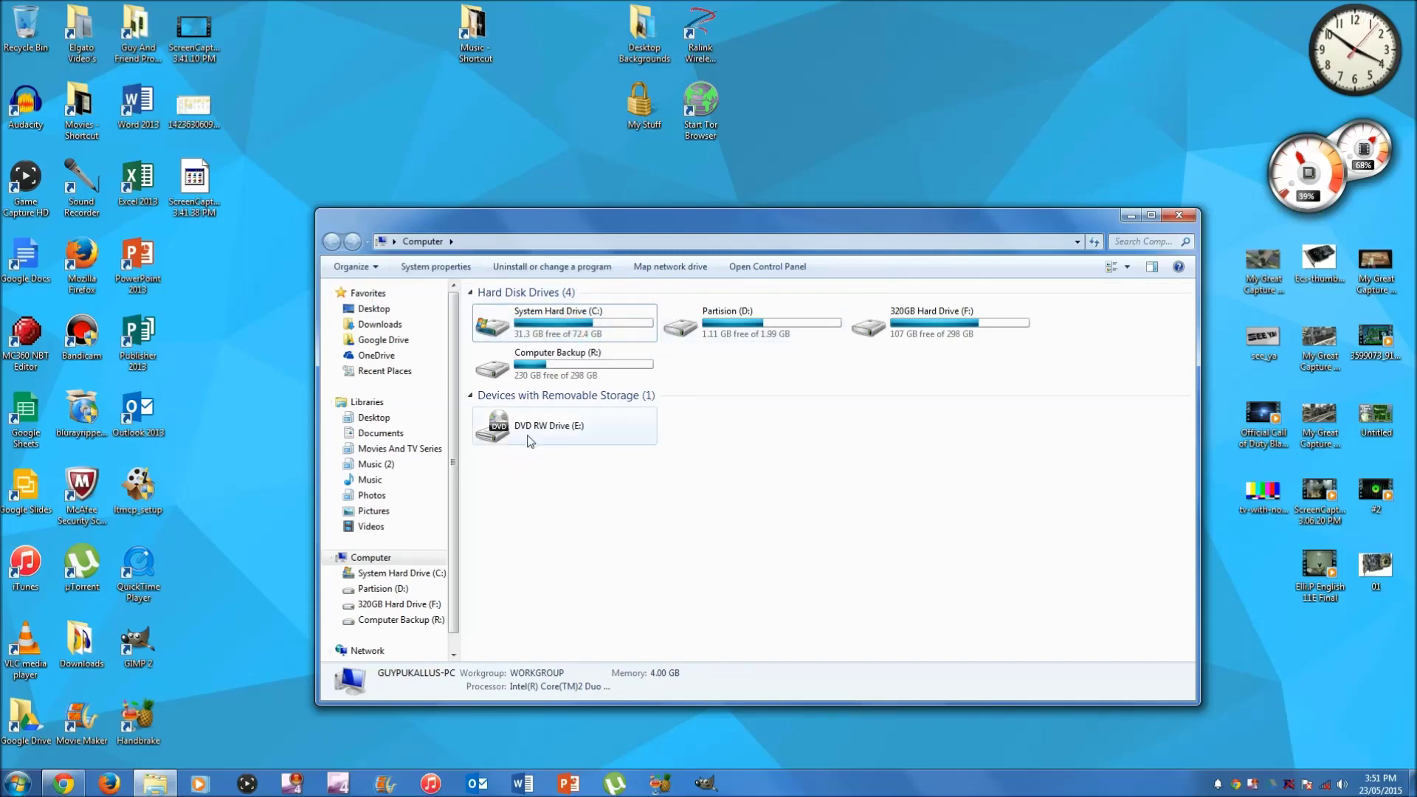
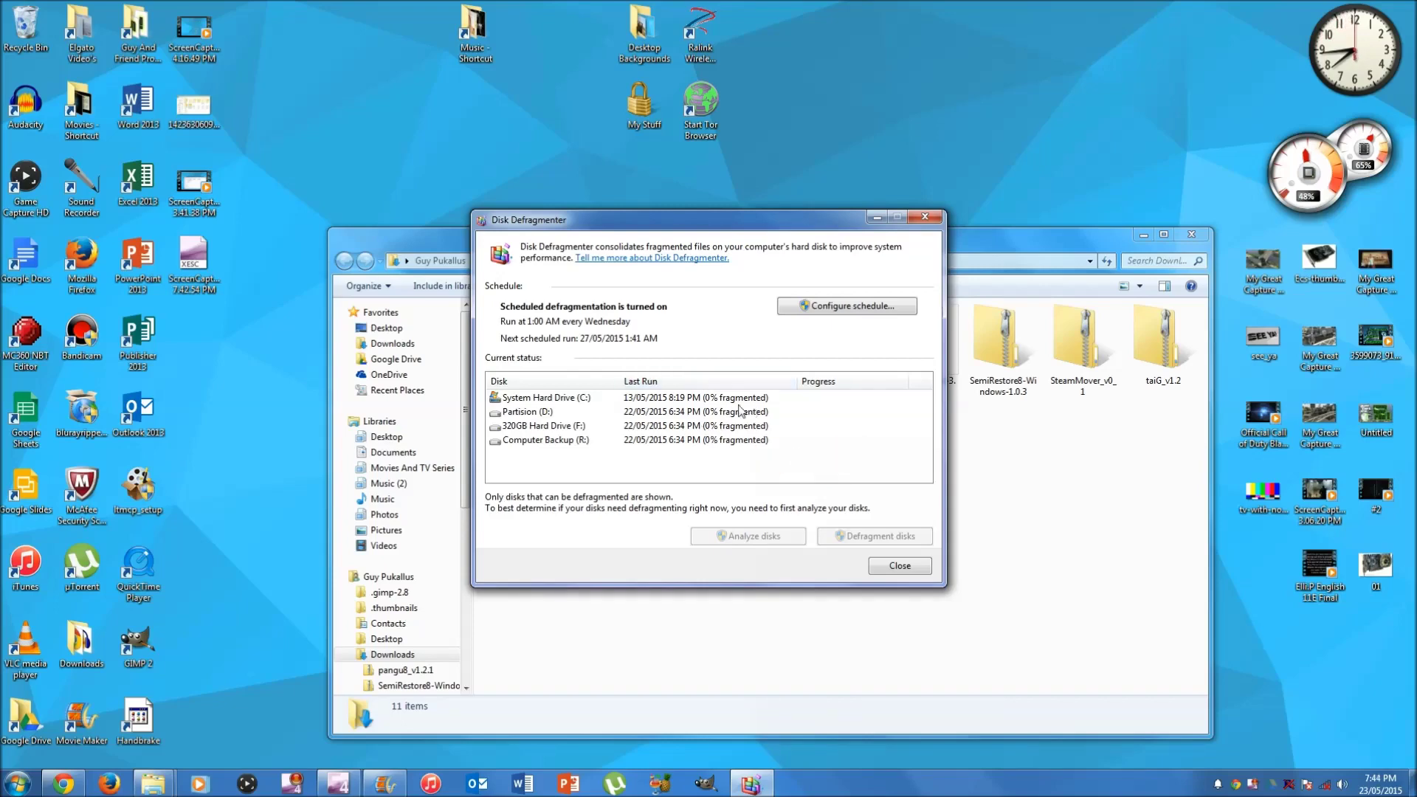
Step: Start defragmenting System Hard Drive (C:) in Disk Defragmenter
{"action": "left_click", "coordinate": [749, 461]}
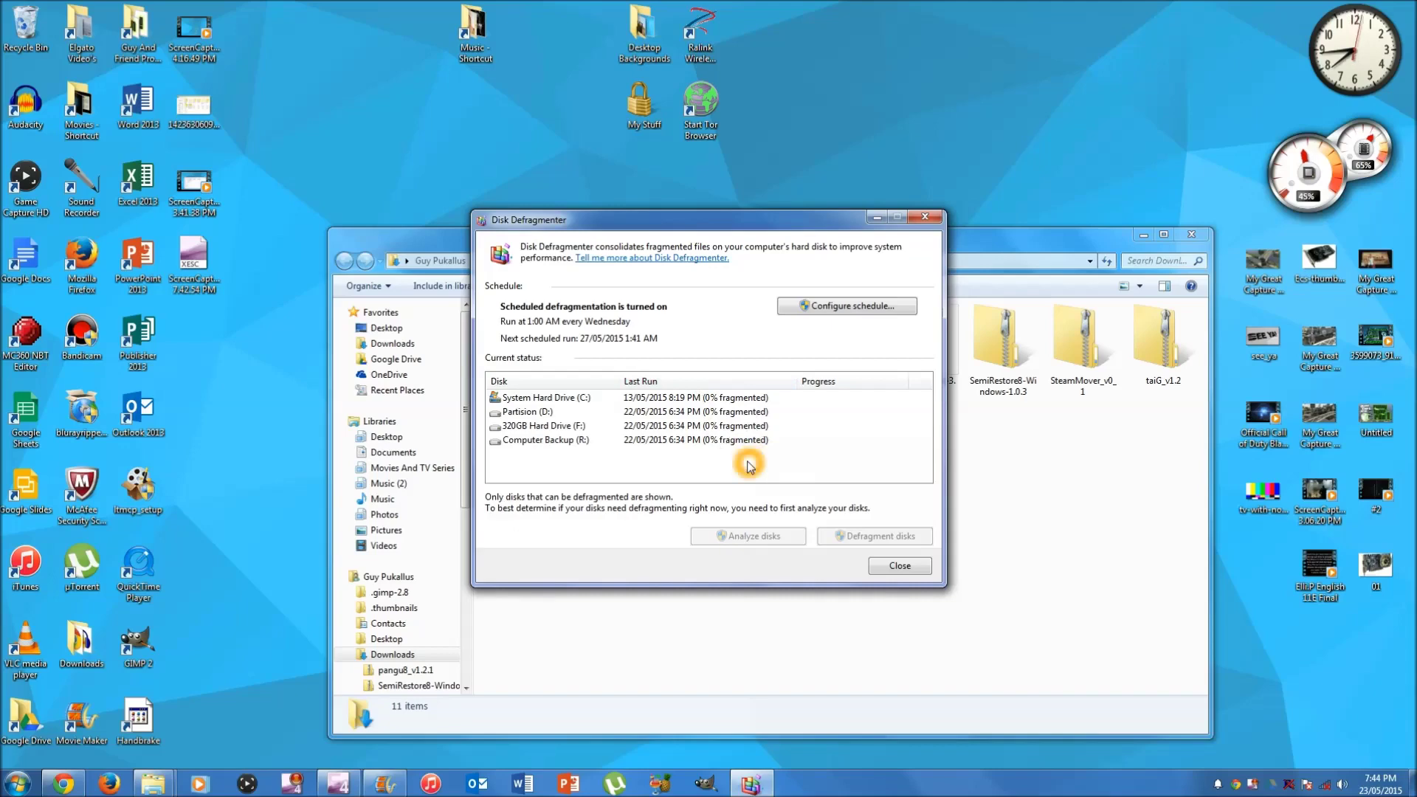
{"action": "left_click", "coordinate": [744, 448]}
{"action": "left_click", "coordinate": [744, 449]}
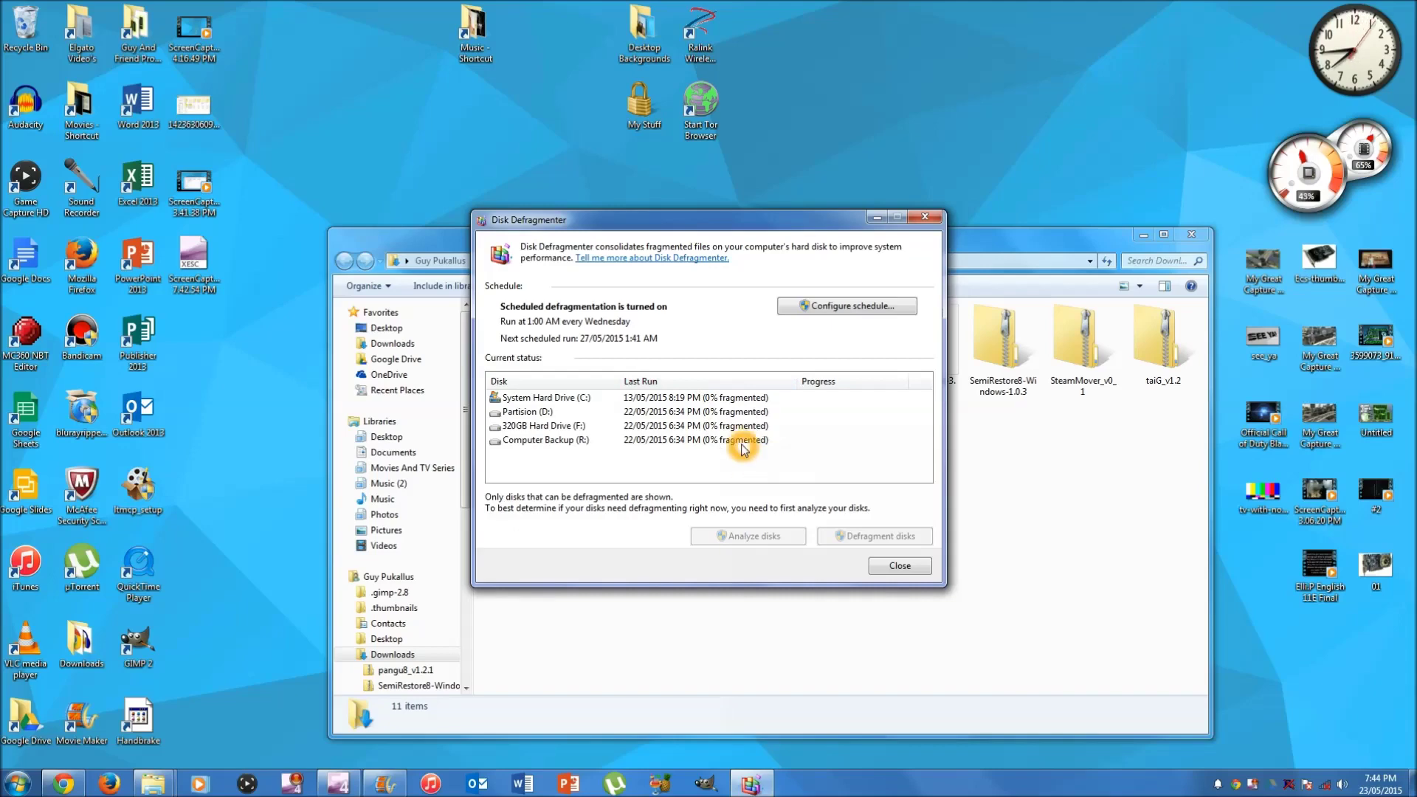
{"action": "left_click", "coordinate": [584, 406]}
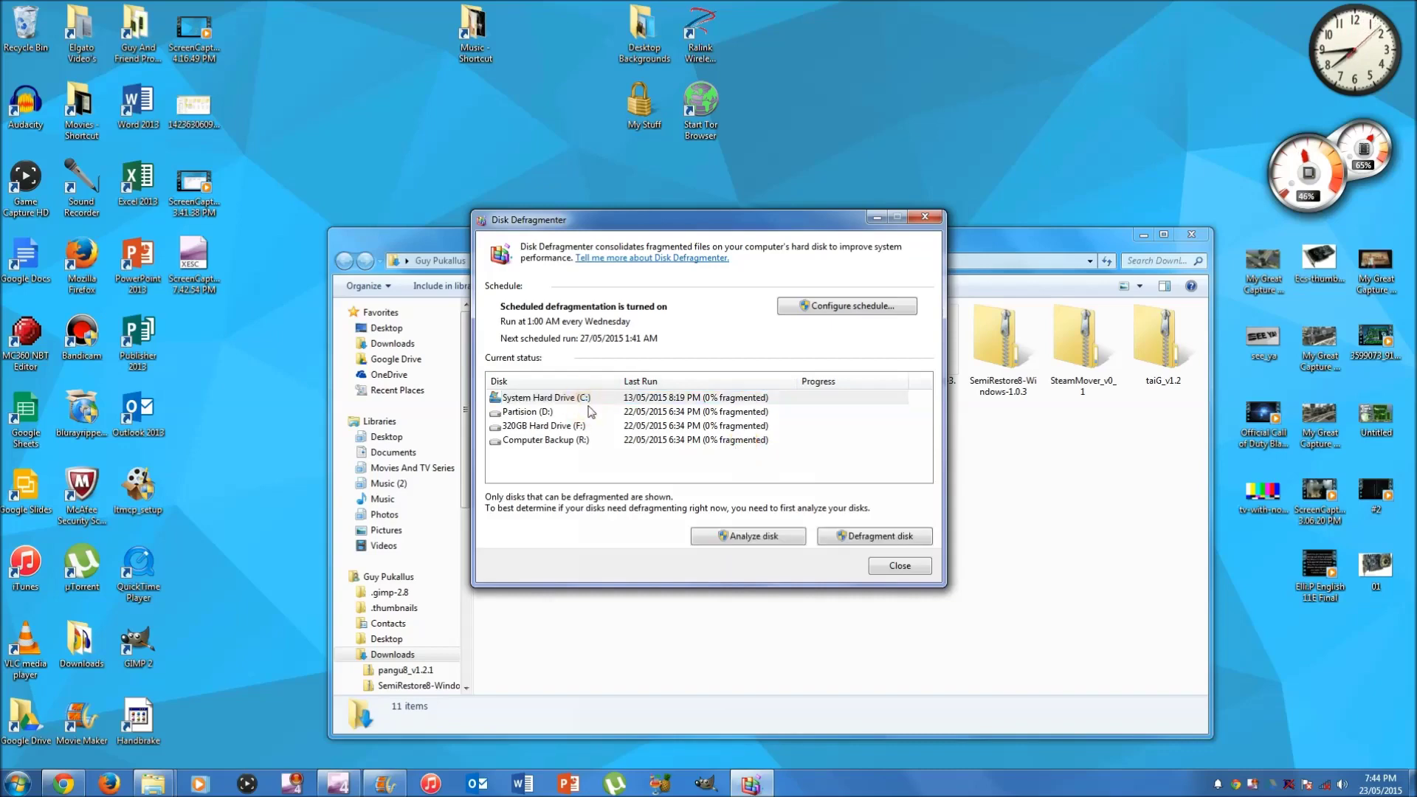
{"action": "left_click", "coordinate": [866, 539]}
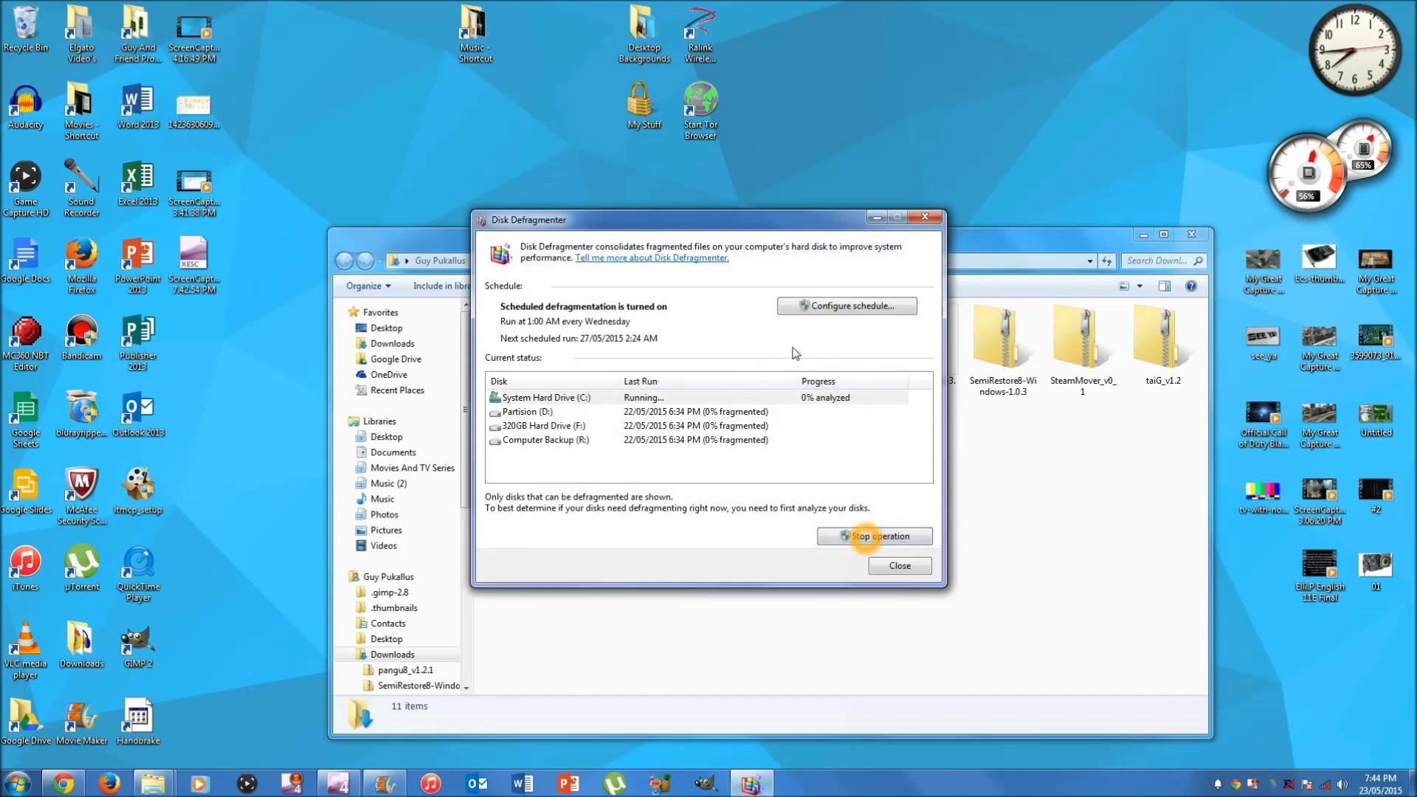
{"action": "left_click", "coordinate": [809, 400]}
{"action": "left_click_drag", "start_coordinate": [782, 221], "coordinate": [822, 258]}
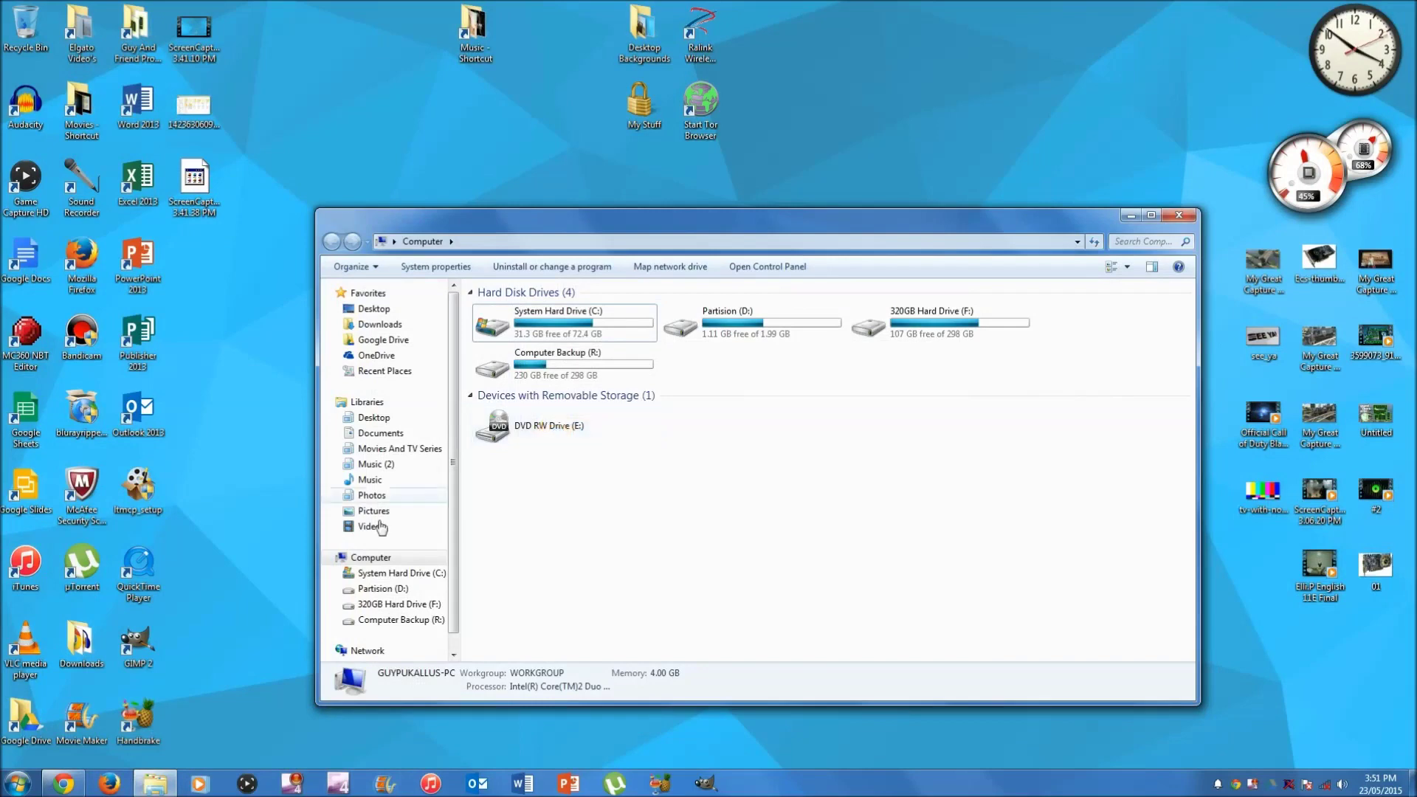
Step: Switch to Chrome, open the Downloads folder from its downloads list and select pc-decrapifier-3.0.0
{"action": "mouse_move", "coordinate": [63, 789]}
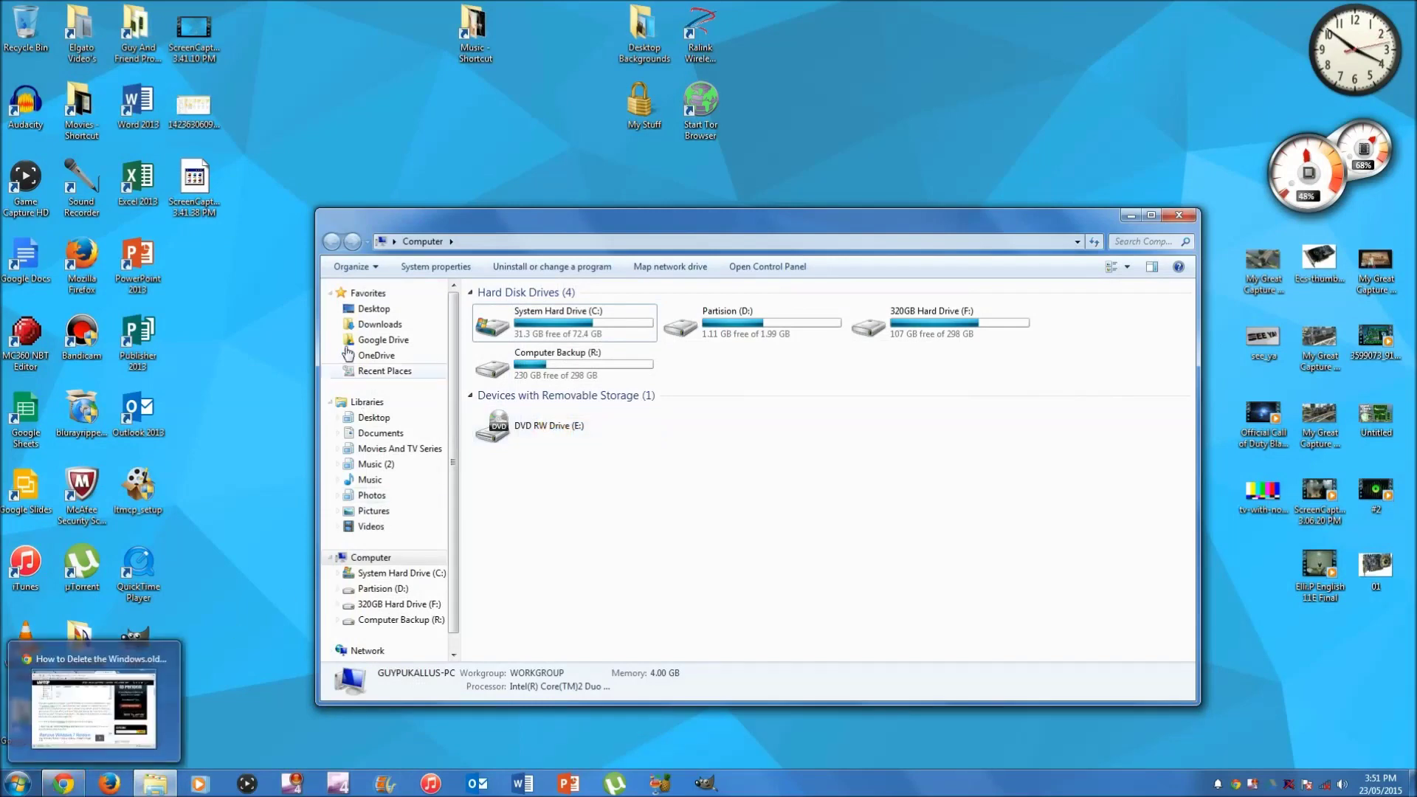
{"action": "left_click", "coordinate": [74, 787]}
{"action": "key", "text": "ctrl+j"}
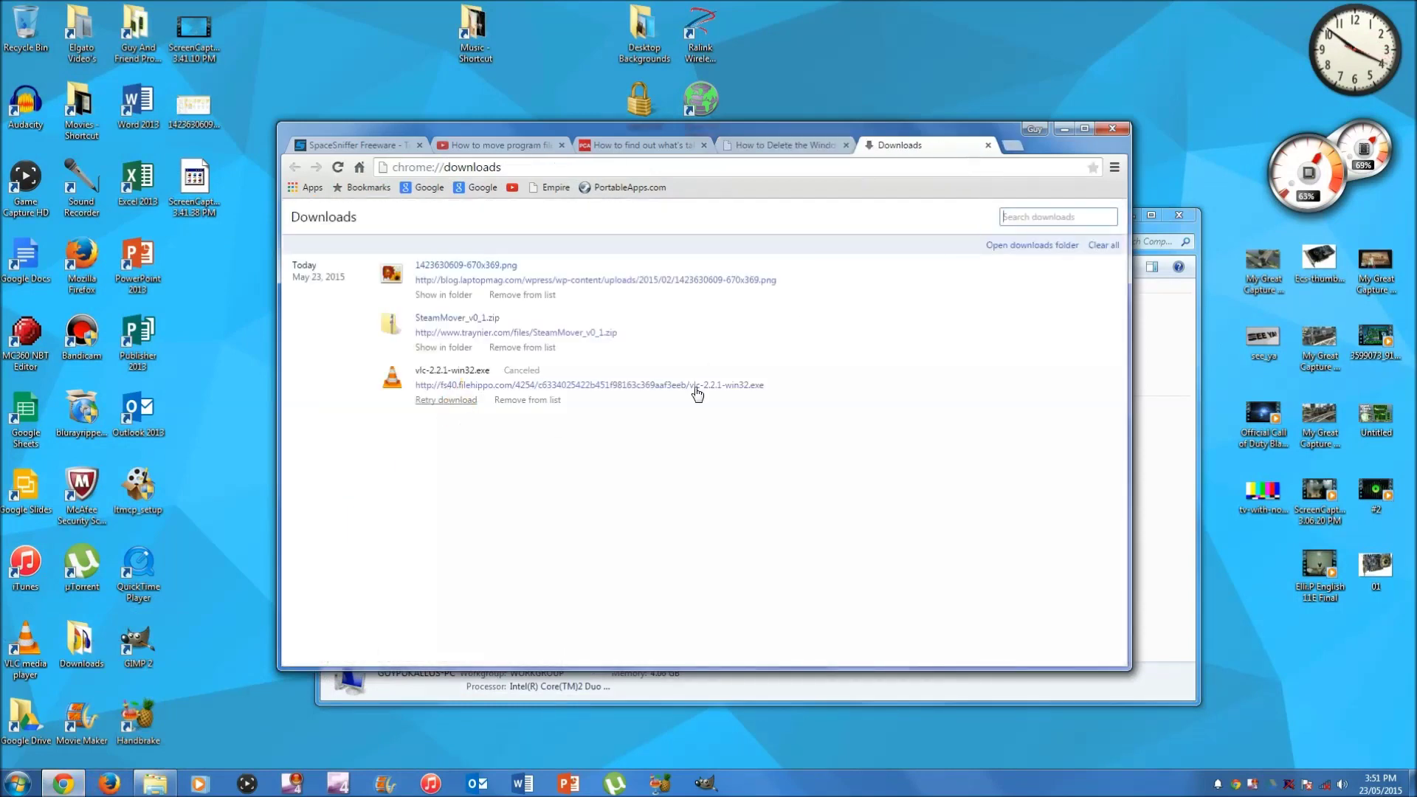
{"action": "left_click", "coordinate": [1032, 244]}
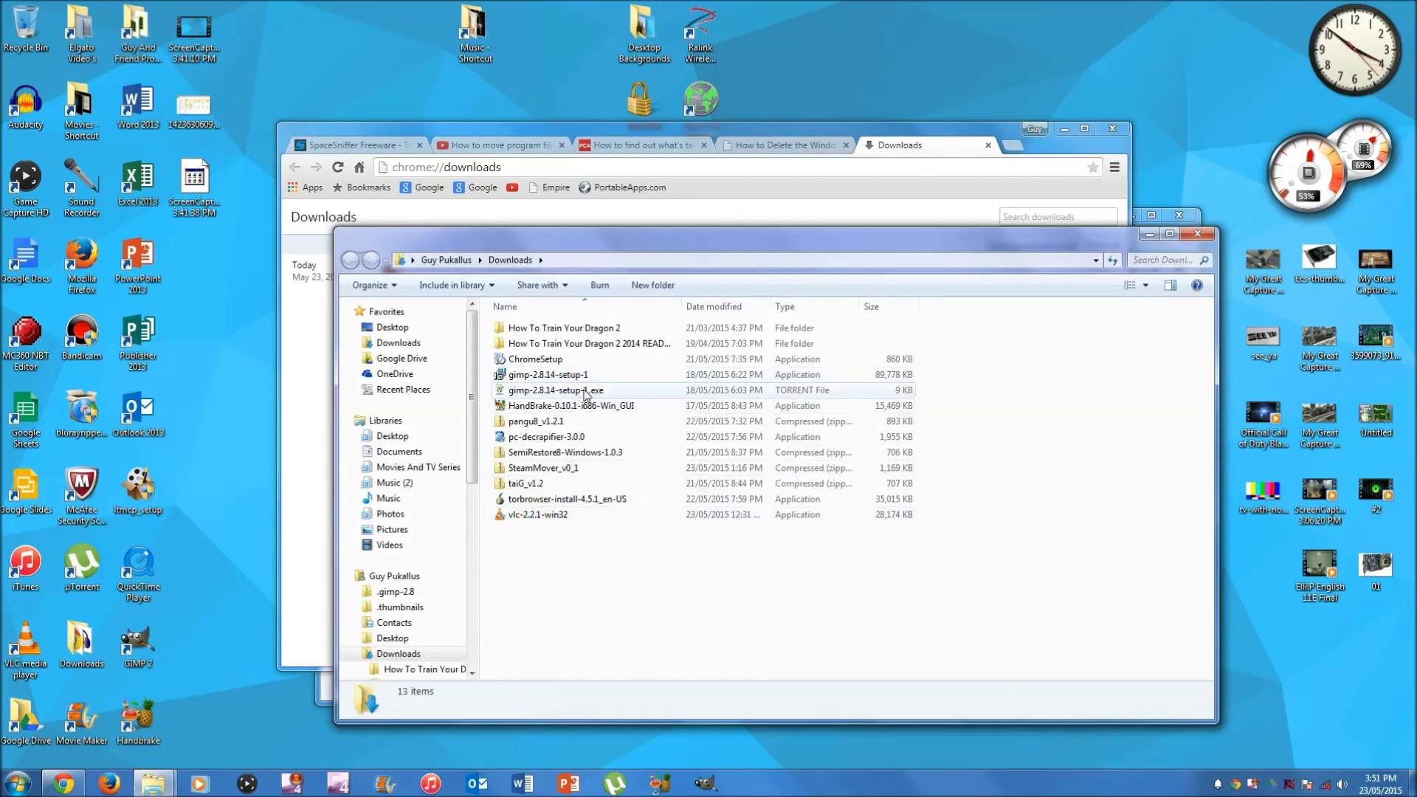
{"action": "left_click", "coordinate": [619, 434]}
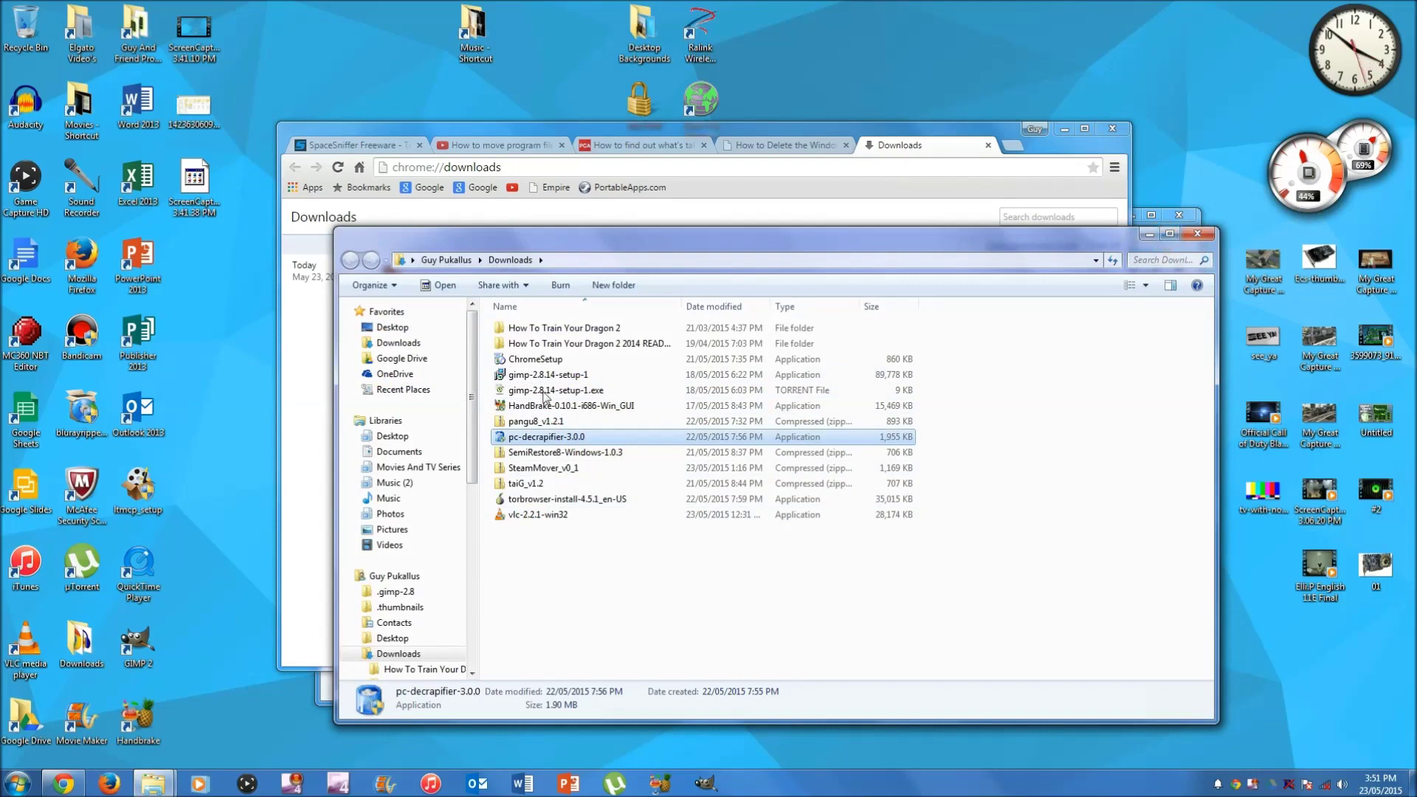
{"action": "left_click", "coordinate": [935, 443]}
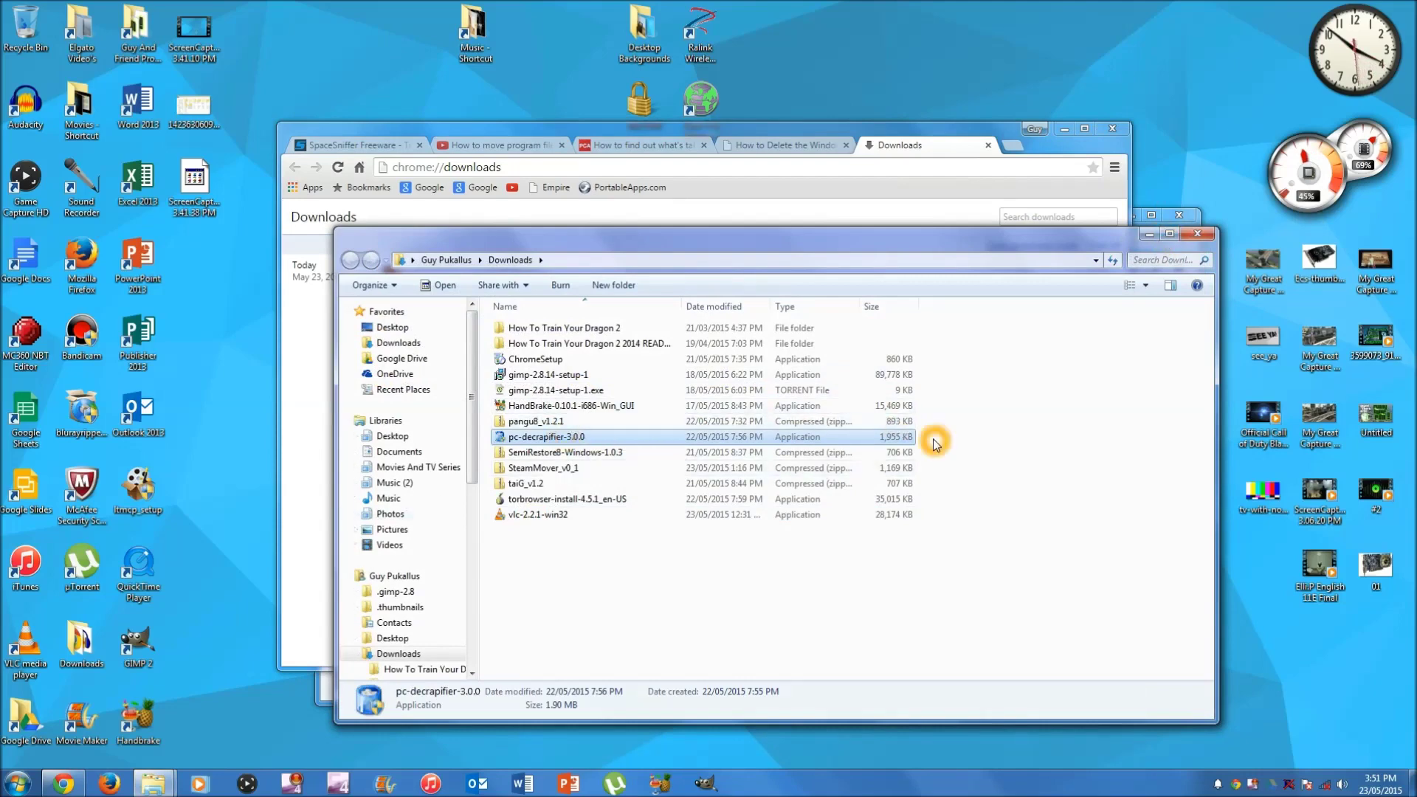
Step: Minimise the Chrome window and bring the Computer window to the front
{"action": "left_click", "coordinate": [1067, 127]}
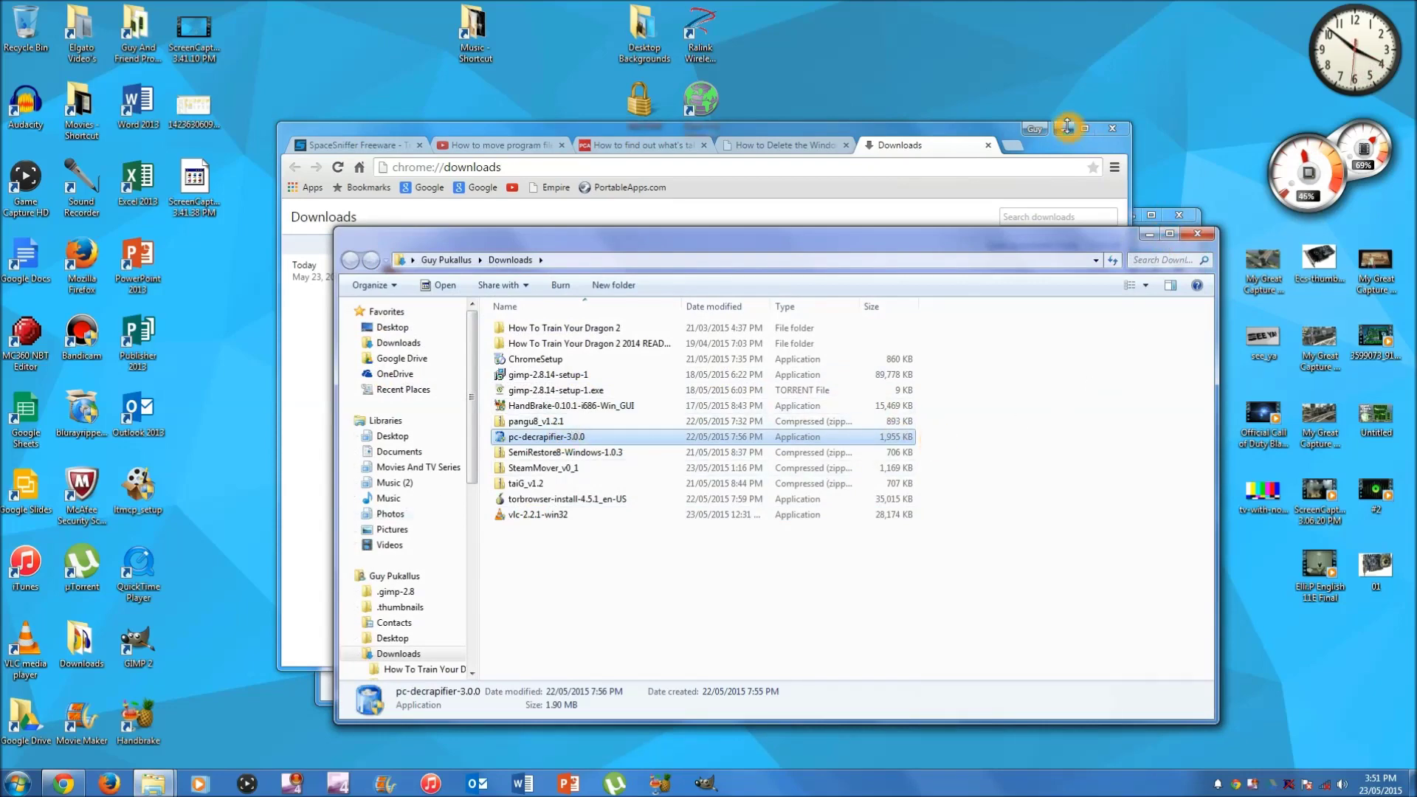
{"action": "left_click", "coordinate": [1065, 129]}
{"action": "left_click", "coordinate": [1040, 217]}
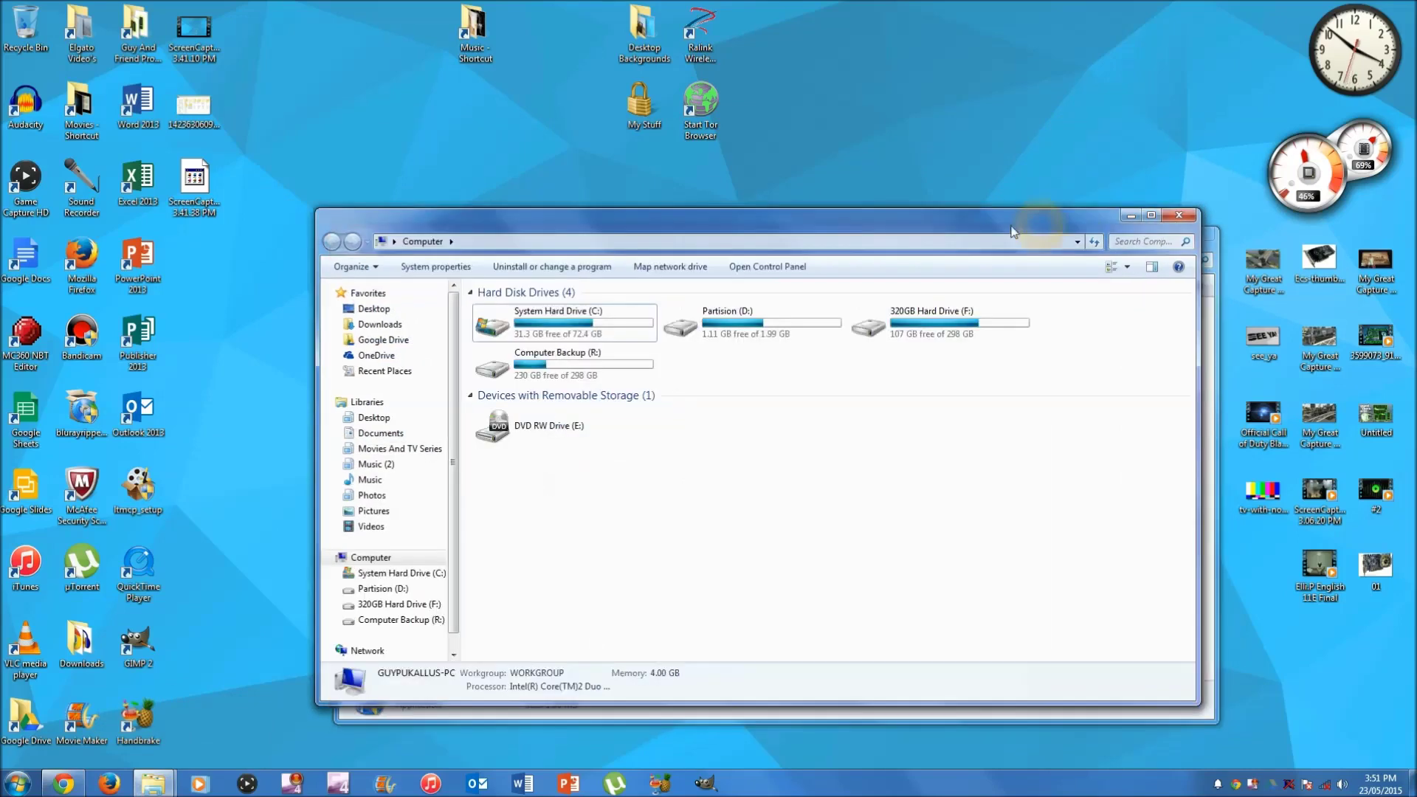
Step: View the properties of System Hard Drive (C:) once more and close them
{"action": "left_click", "coordinate": [544, 319]}
{"action": "right_click", "coordinate": [546, 319]}
{"action": "left_click", "coordinate": [591, 504]}
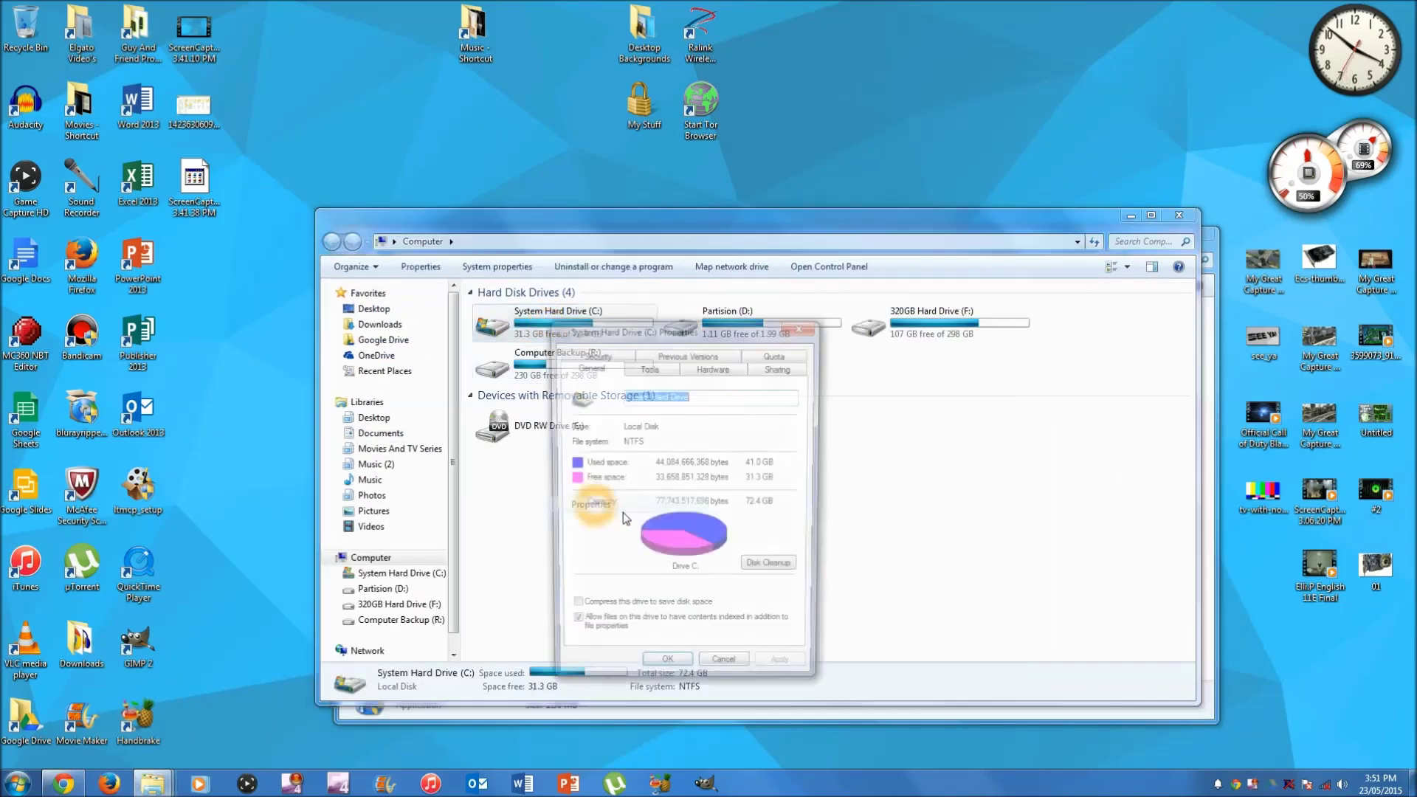
{"action": "left_click", "coordinate": [681, 671]}
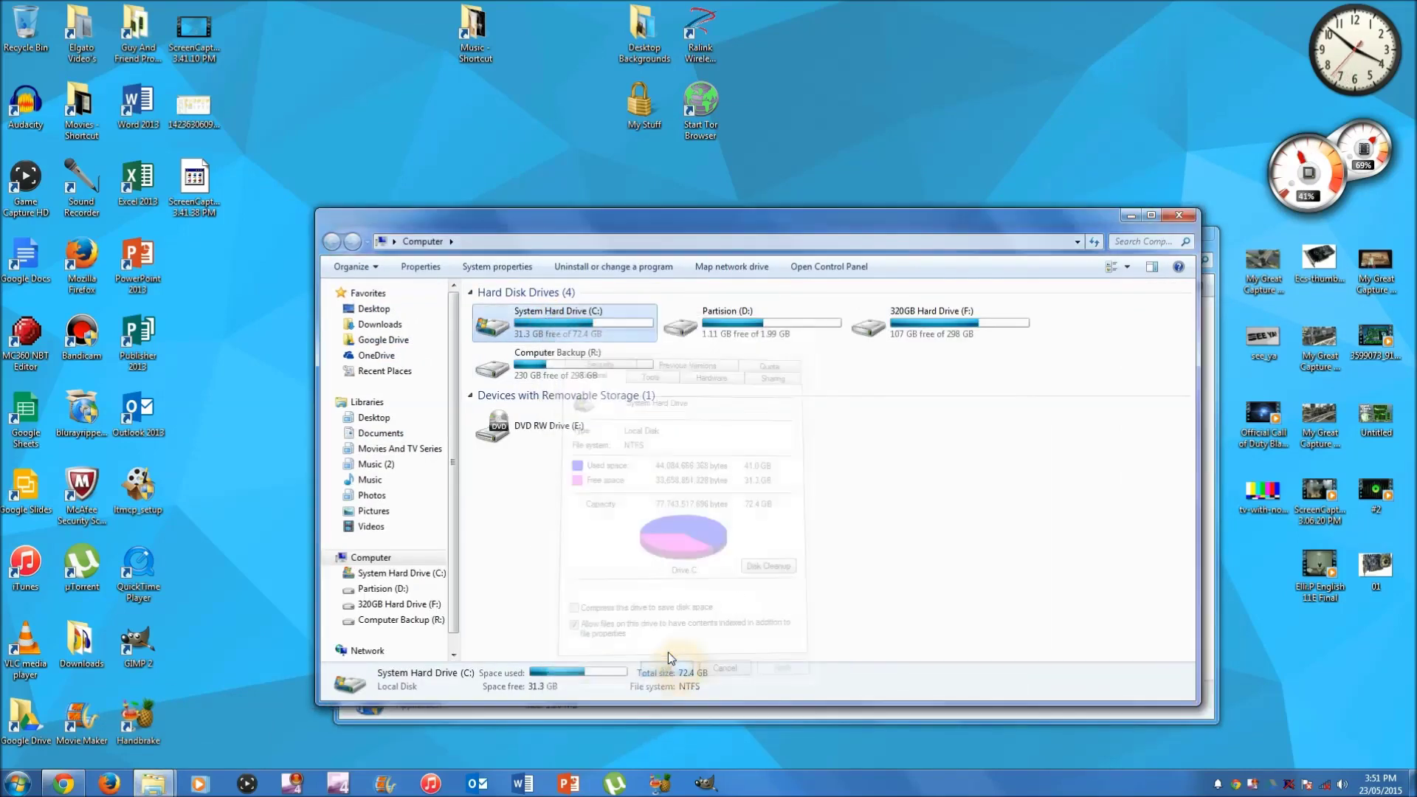
Step: Close the Computer window and display the Downloads folder's contents as large icons, with pc-decrapifier-3.0.0 selected
{"action": "left_click", "coordinate": [1177, 216]}
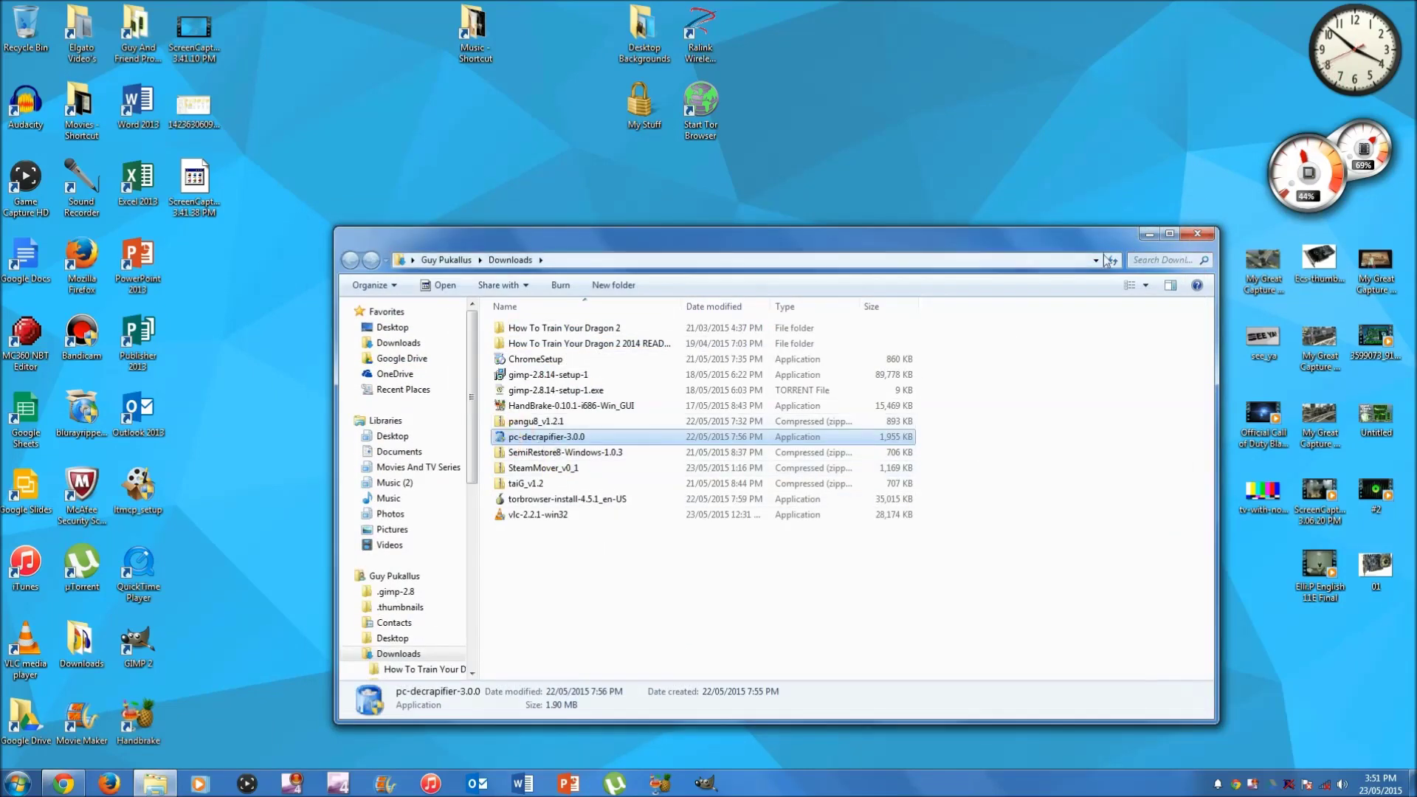
{"action": "left_click", "coordinate": [1128, 286]}
{"action": "left_click", "coordinate": [1129, 286]}
{"action": "left_click", "coordinate": [1129, 286]}
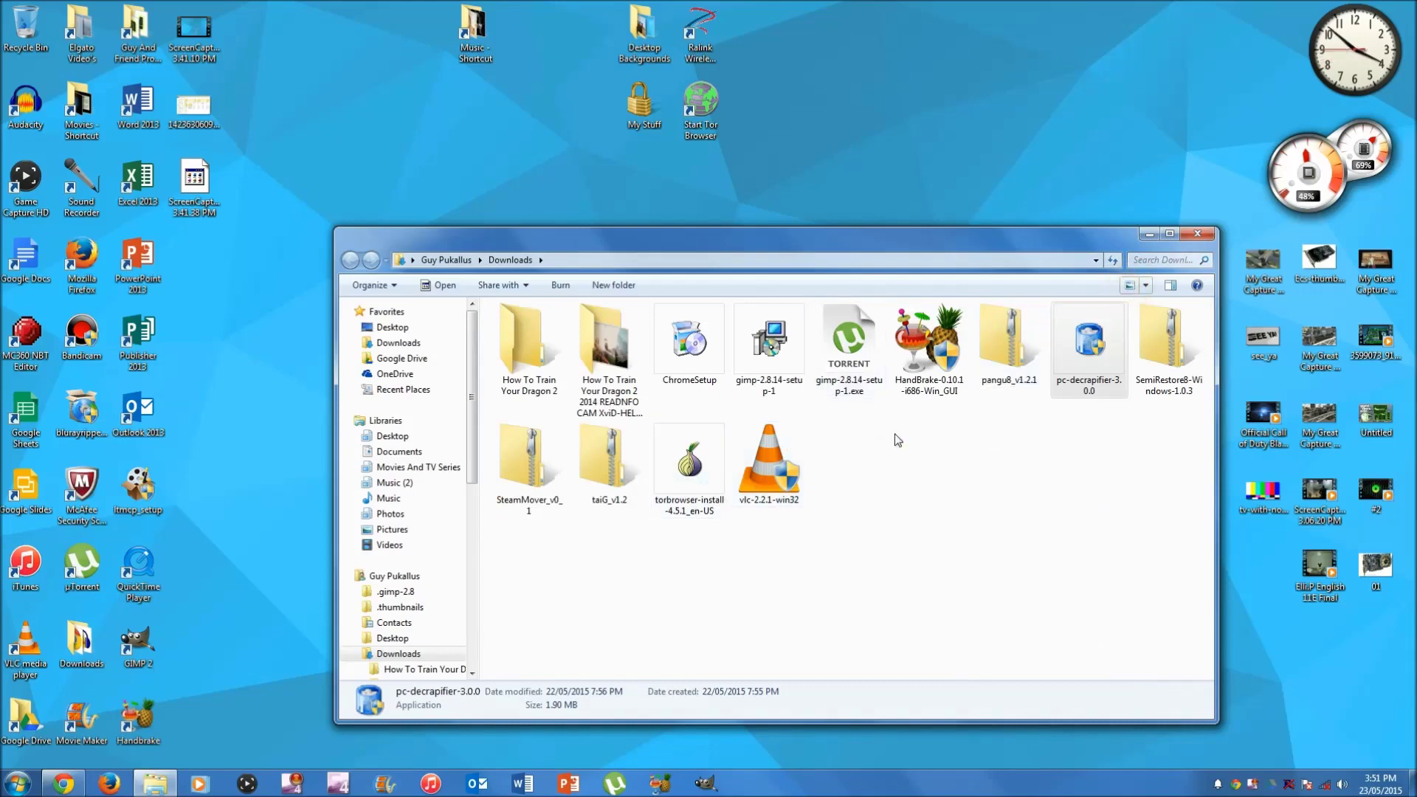
{"action": "left_click", "coordinate": [1085, 369]}
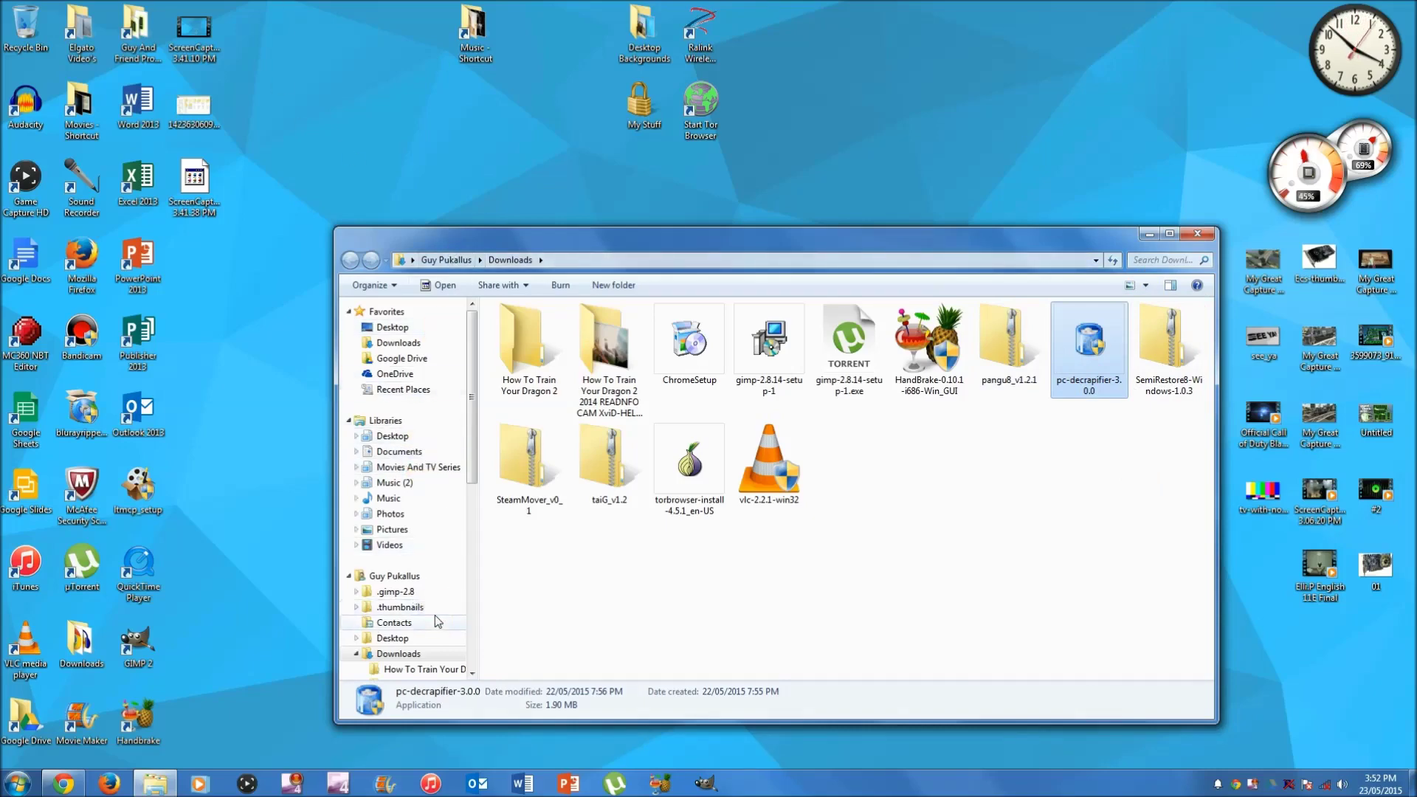
Step: Collapse the Downloads folder and the user's personal folder in the folder tree of the Downloads window
{"action": "left_click_drag", "start_coordinate": [471, 441], "coordinate": [463, 552]}
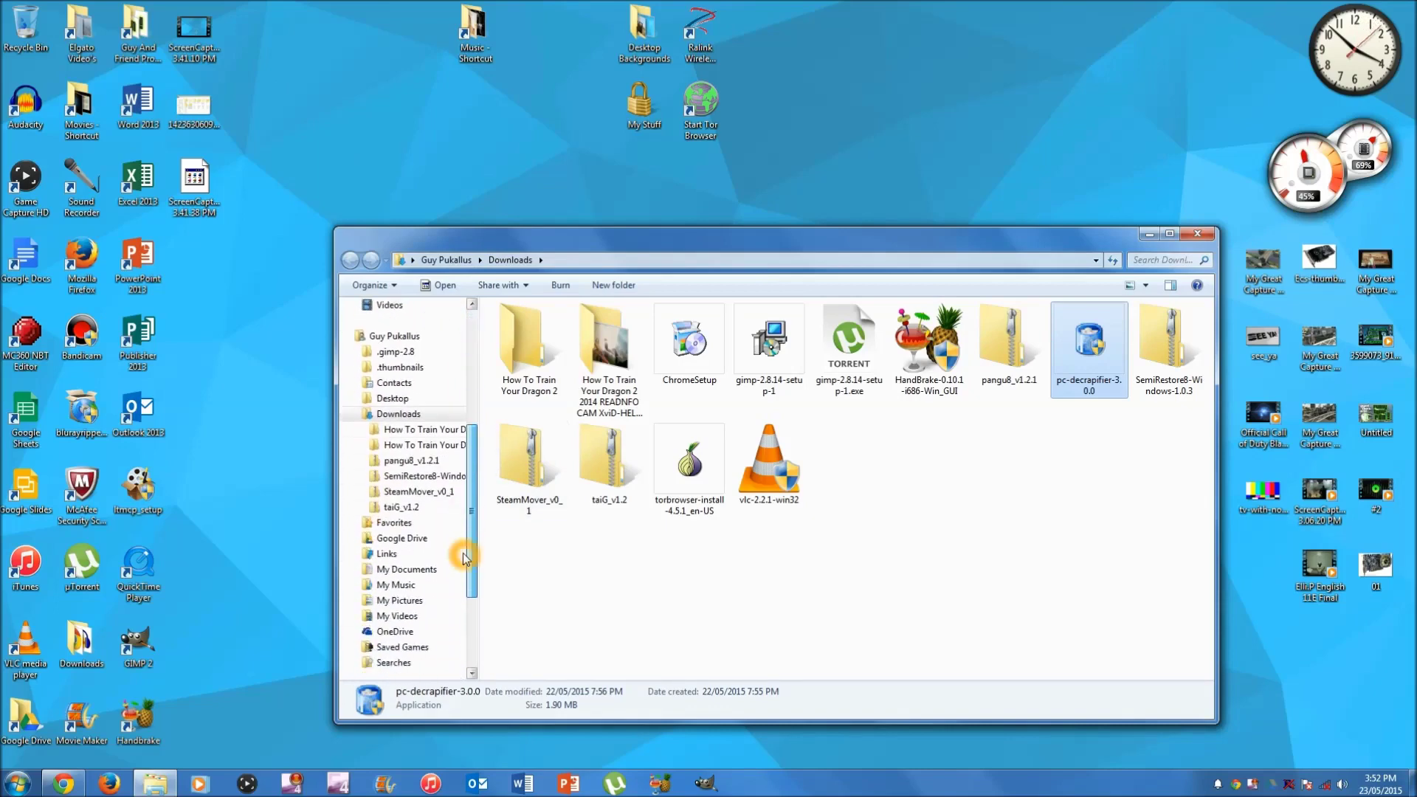
{"action": "left_click", "coordinate": [357, 415]}
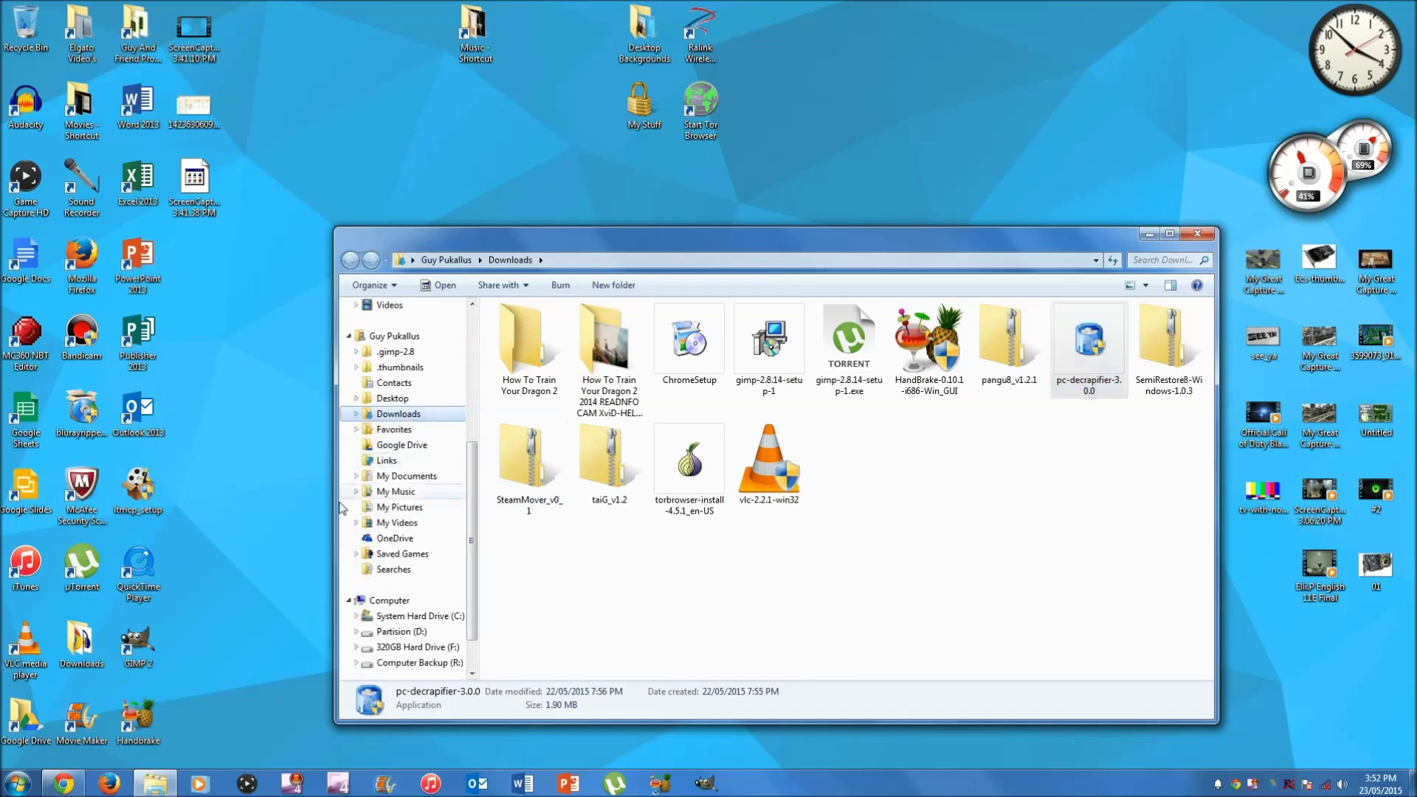
{"action": "left_click", "coordinate": [349, 336]}
{"action": "scroll", "coordinate": [474, 470], "scroll_direction": "up", "scroll_amount": 1}
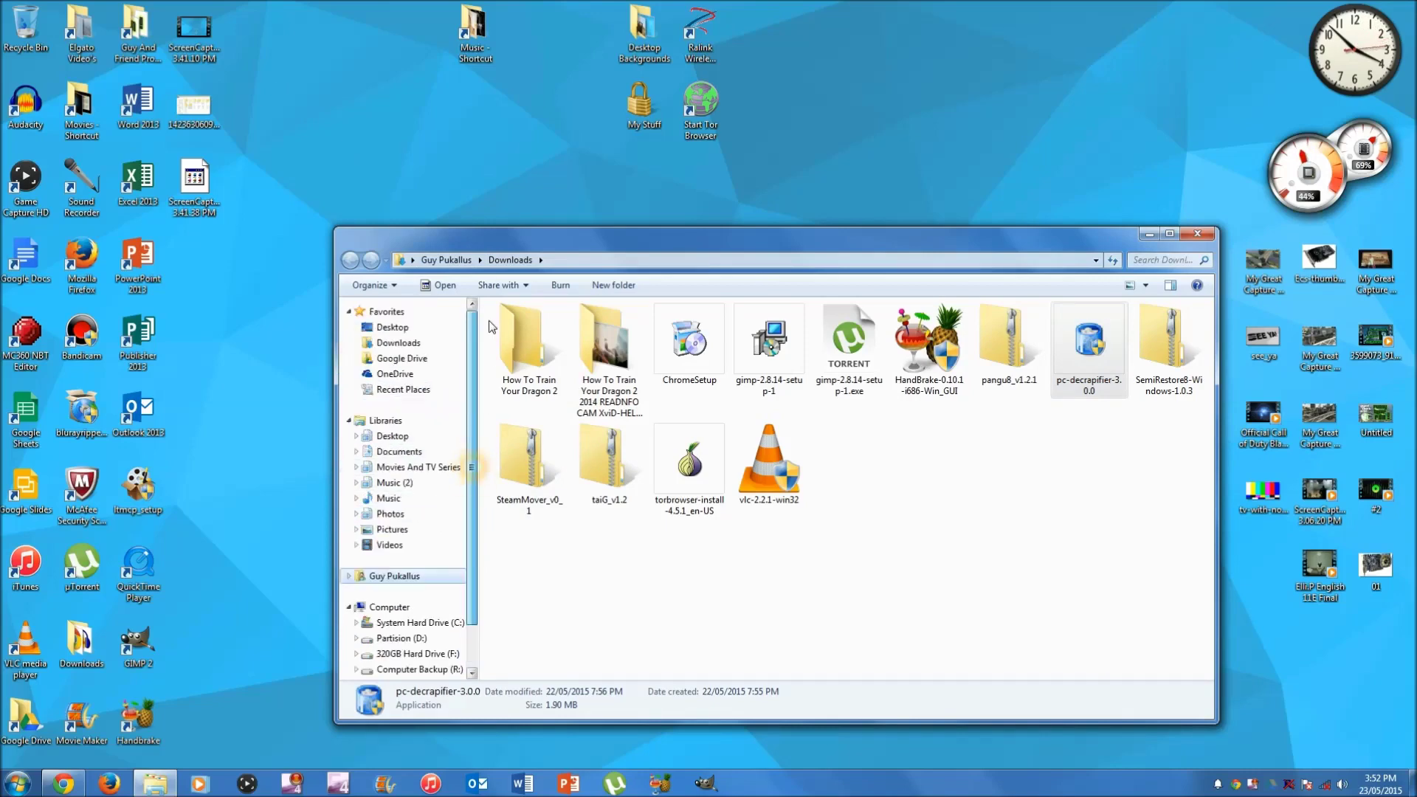